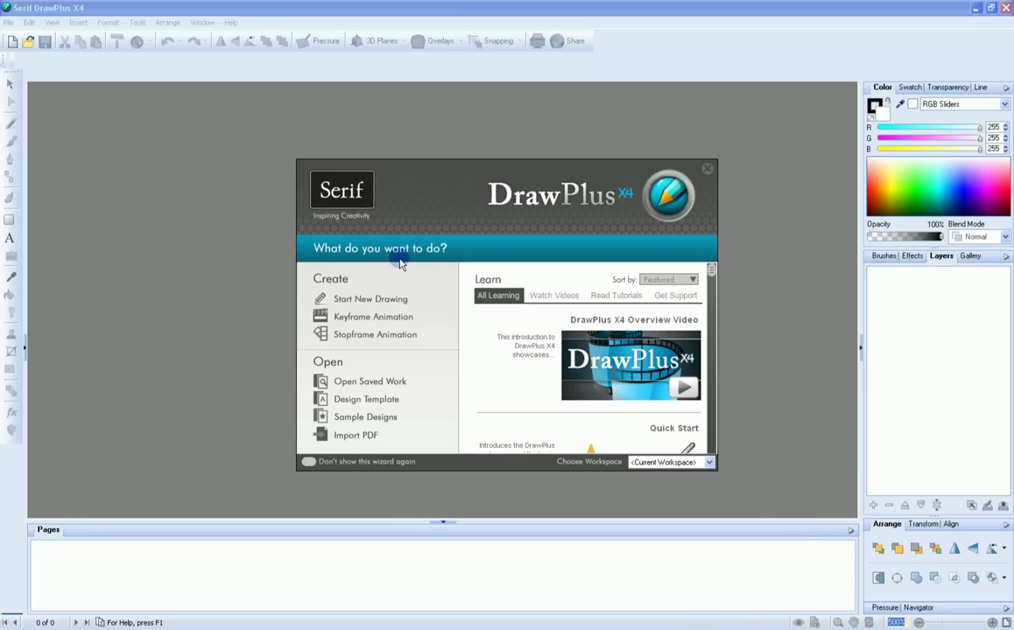
# Start a Letter-size drawing and draw a Quick Cog, shrinking its inner radius to 42%.
pyautogui.click(376, 300)
pyautogui.doubleClick(425, 261)
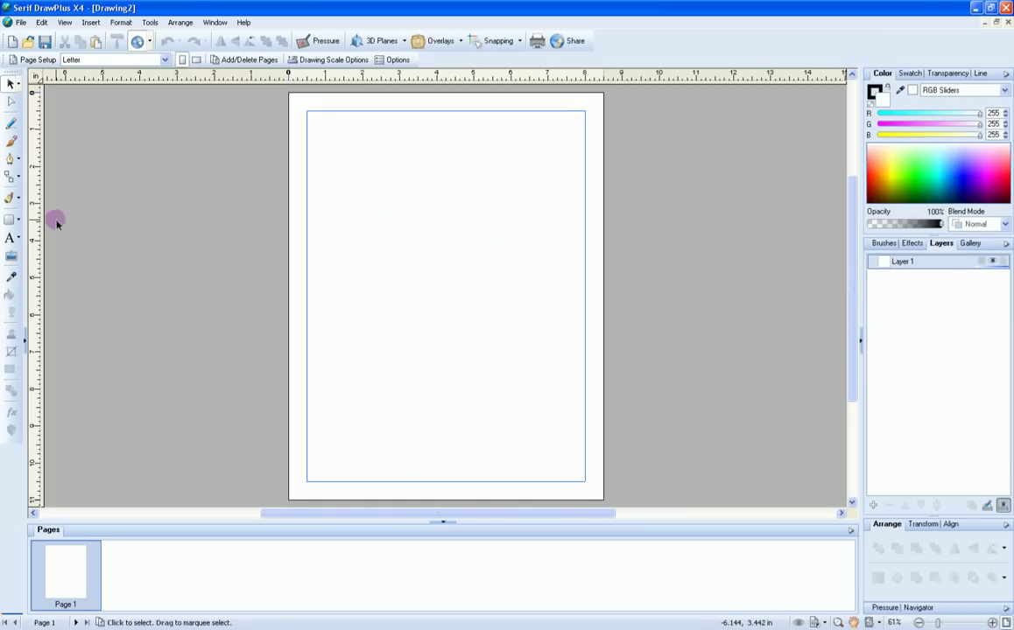
pyautogui.click(19, 225)
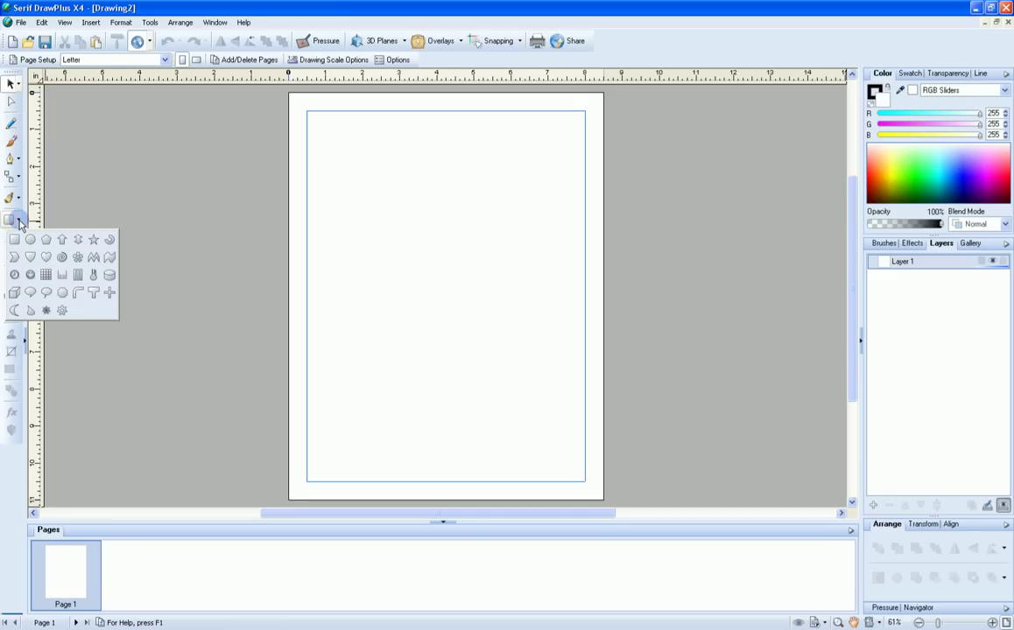
pyautogui.click(63, 311)
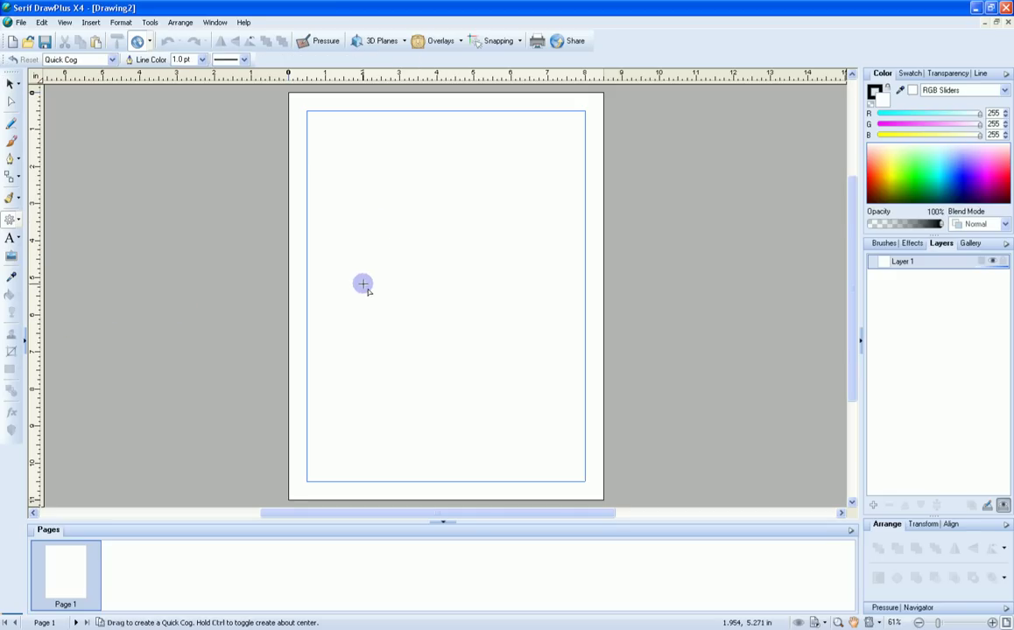
pyautogui.moveTo(385, 199); pyautogui.dragTo(518, 331)
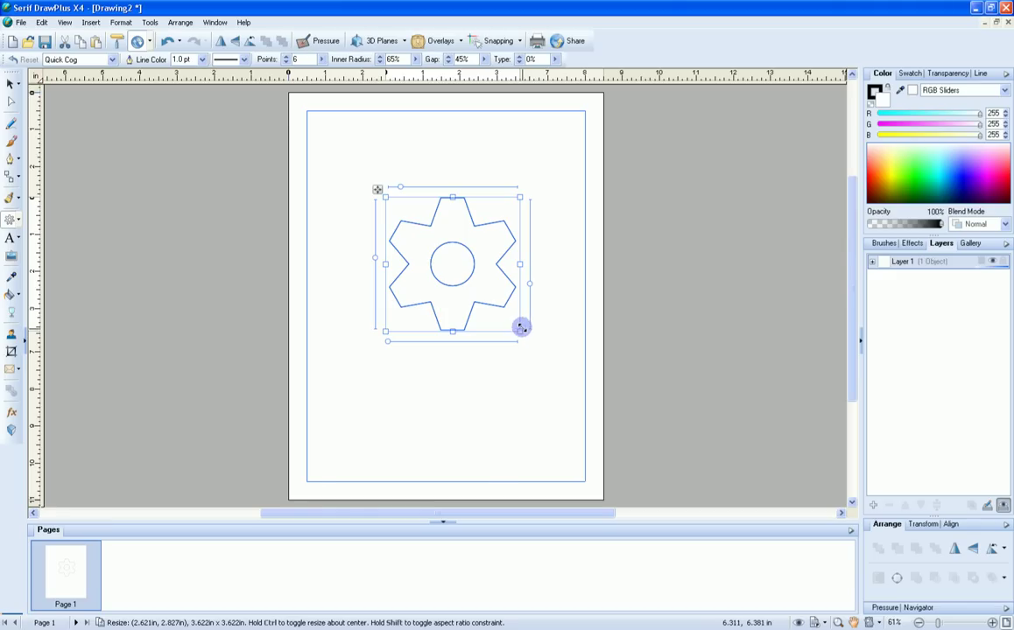
pyautogui.moveTo(529, 283); pyautogui.dragTo(530, 252)
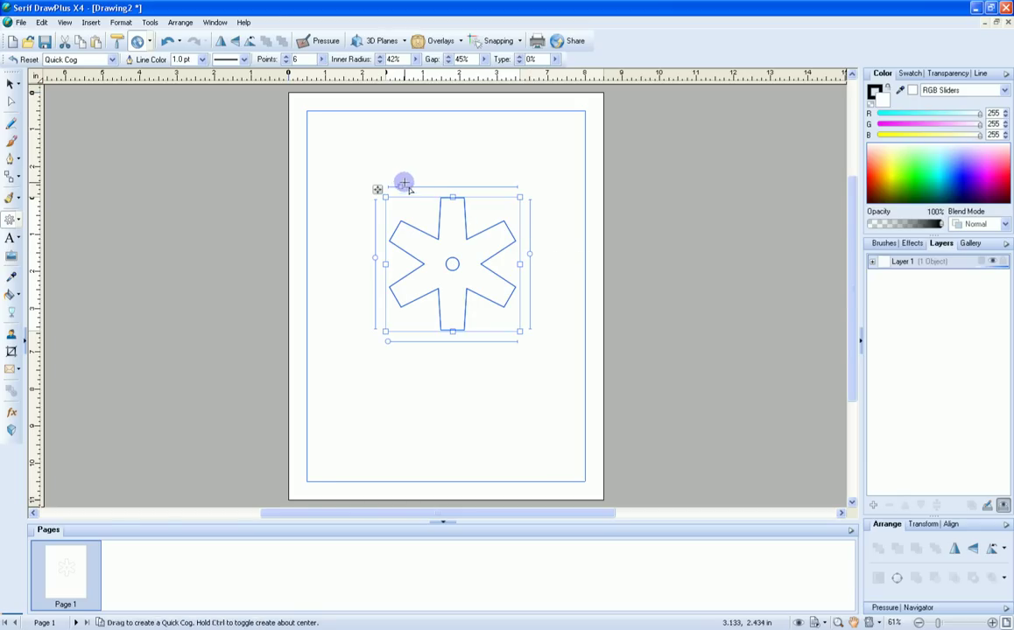
pyautogui.moveTo(405, 187); pyautogui.dragTo(391, 187)
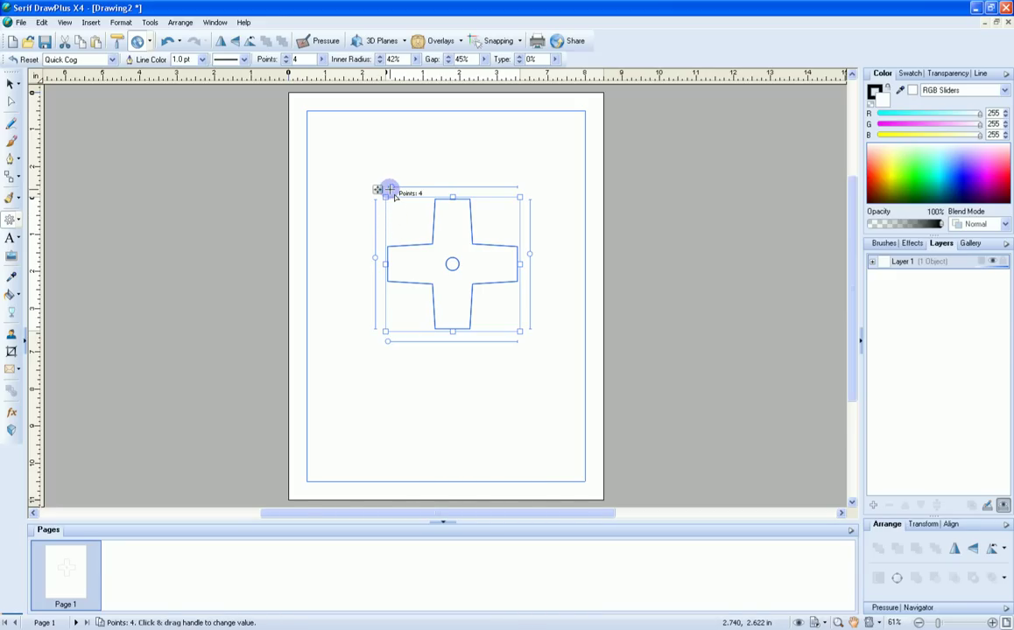
# Drag the cog's Points handle until the cog has 8 points.
pyautogui.moveTo(390, 189); pyautogui.dragTo(409, 190)
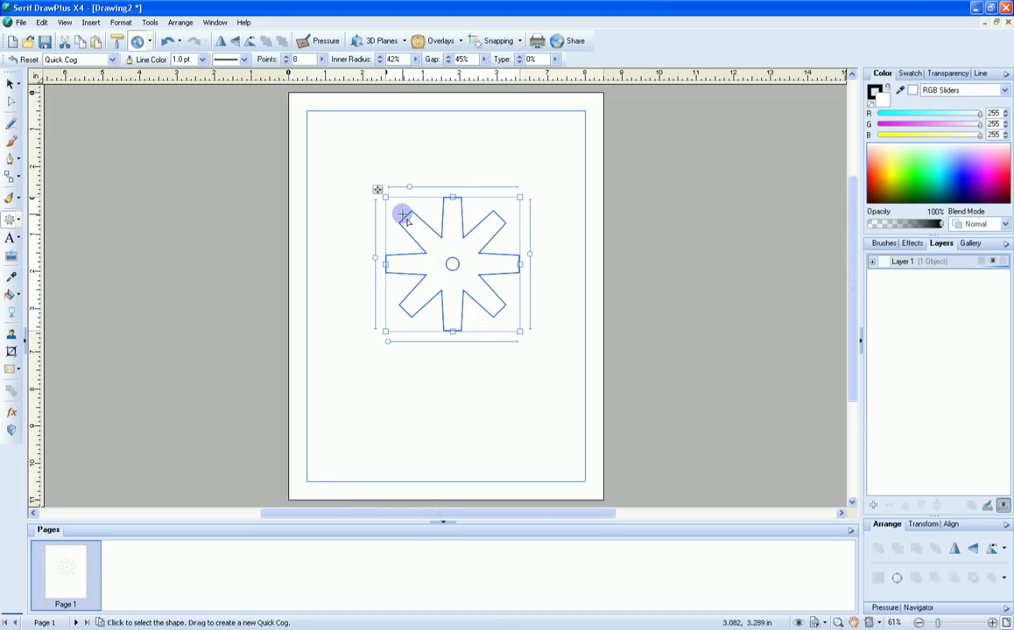
# Set the cog's outline width to 5.0 pt.
pyautogui.click(202, 60)
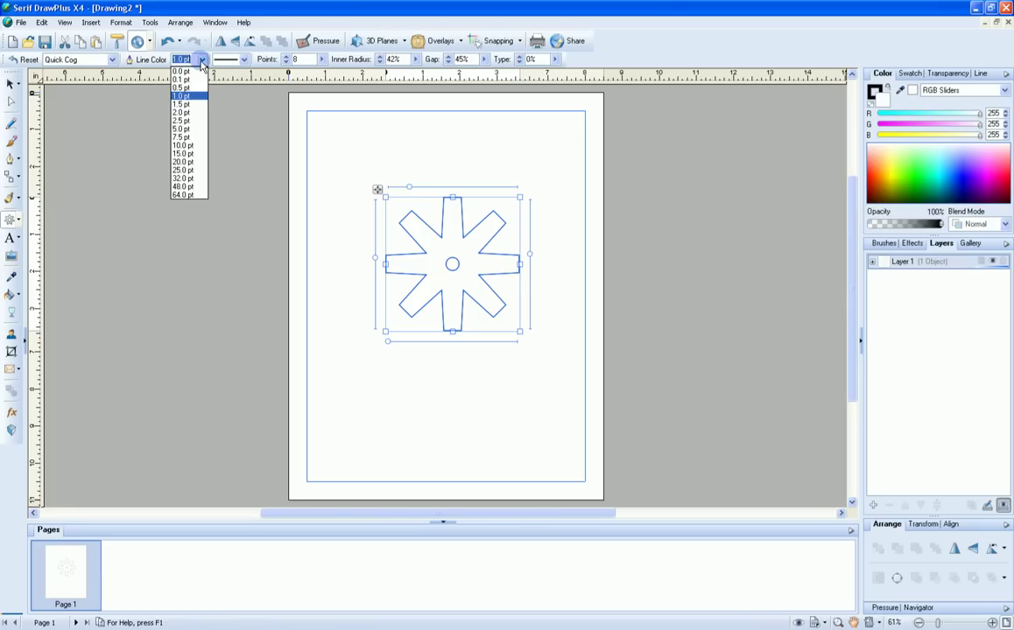
pyautogui.click(186, 123)
pyautogui.click(202, 60)
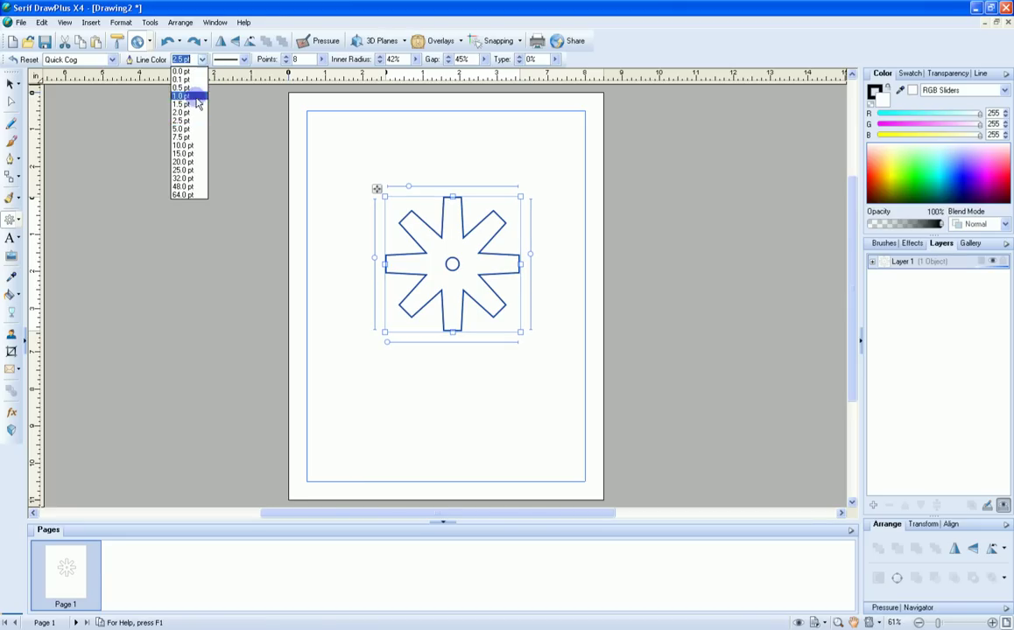
pyautogui.click(186, 129)
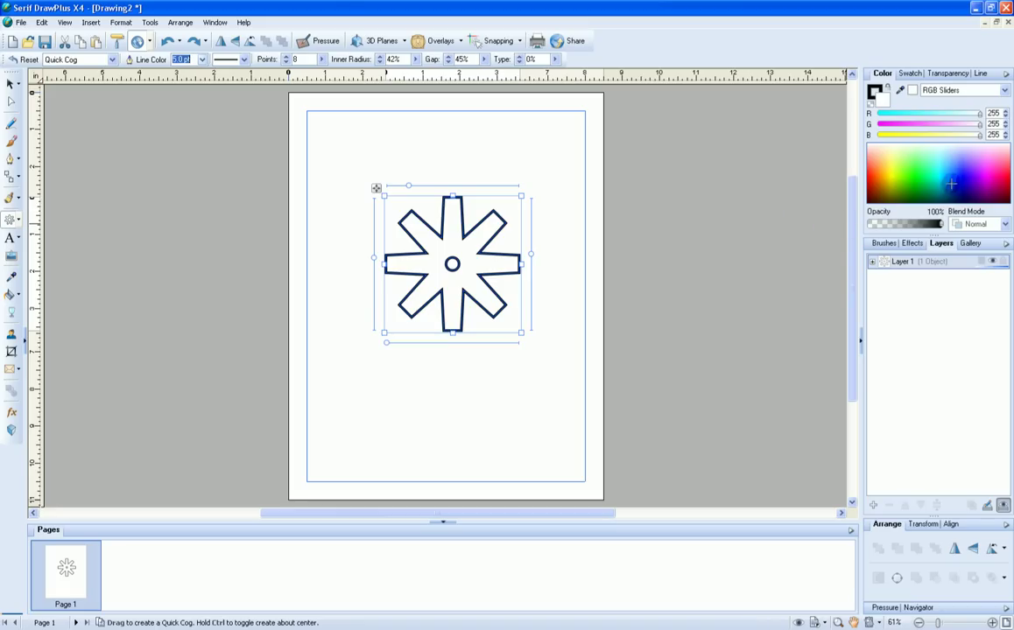
# Give the cog a blue outline and a yellow fill, then deselect it.
pyautogui.click(954, 184)
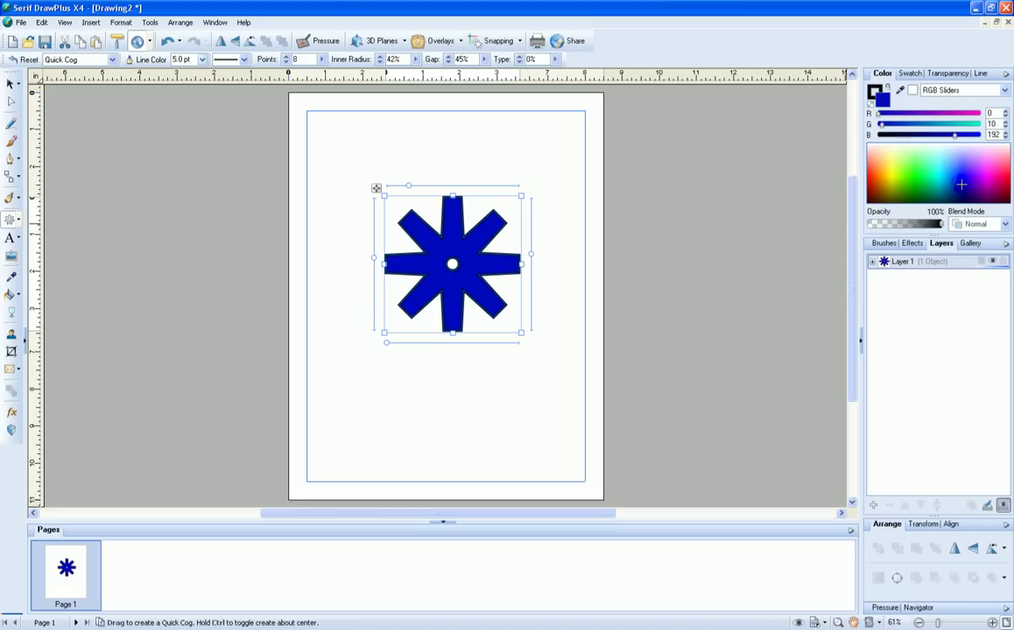
pyautogui.click(885, 114)
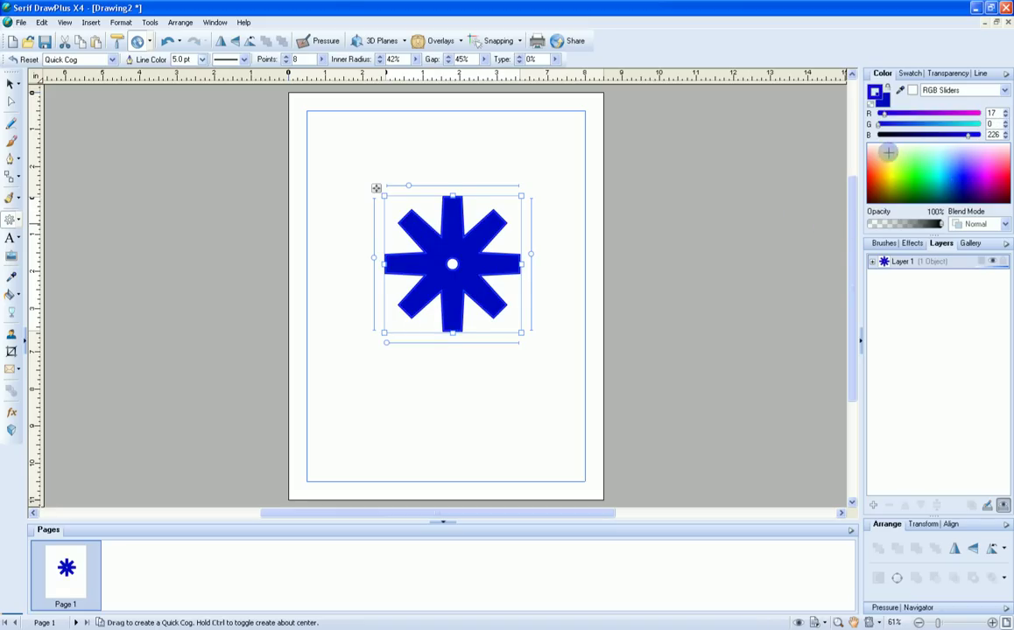
pyautogui.click(888, 172)
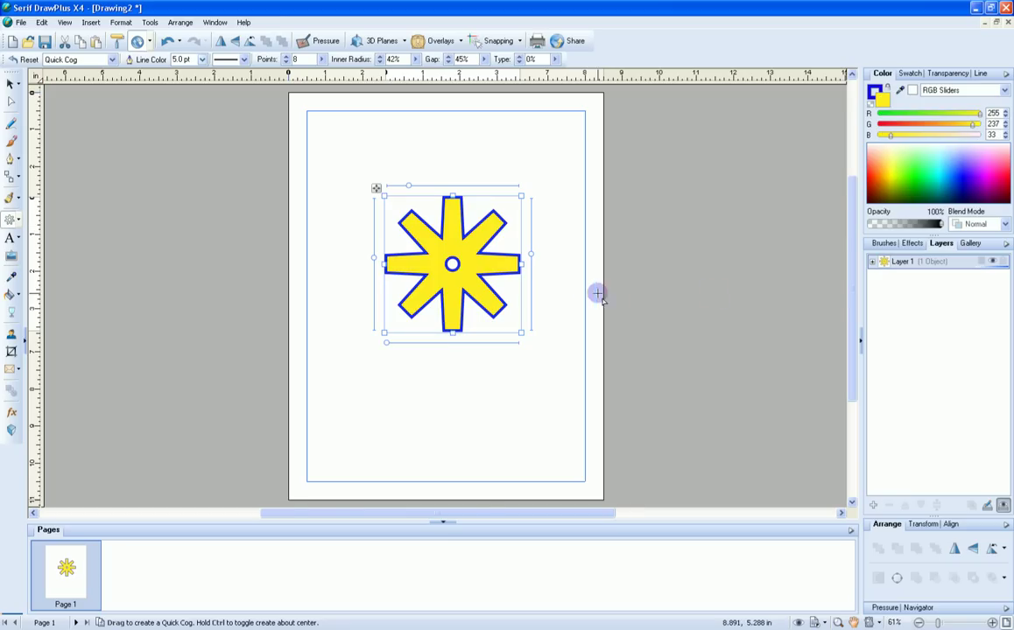
pyautogui.click(11, 83)
pyautogui.click(314, 211)
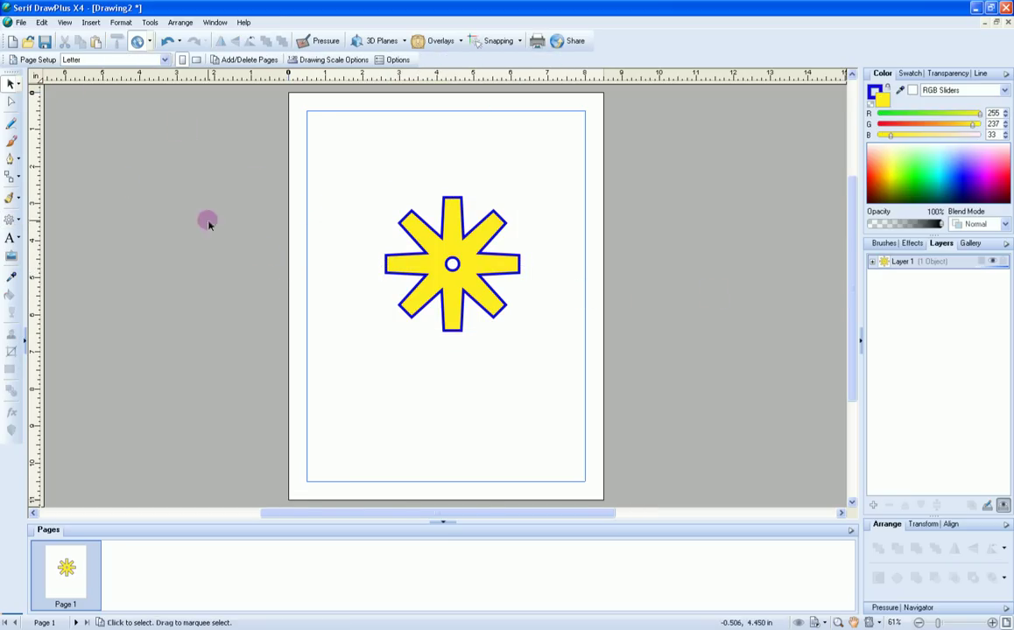
# Draw a straight stem line from the cog's centre down toward the page bottom.
pyautogui.click(18, 160)
pyautogui.click(70, 170)
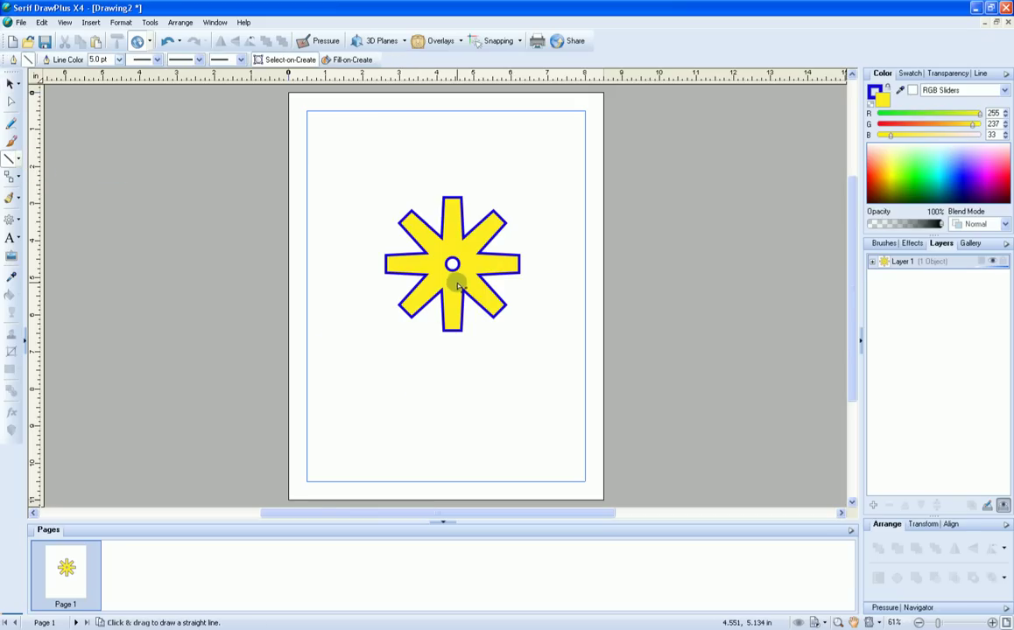
pyautogui.moveTo(453, 285); pyautogui.dragTo(463, 409)
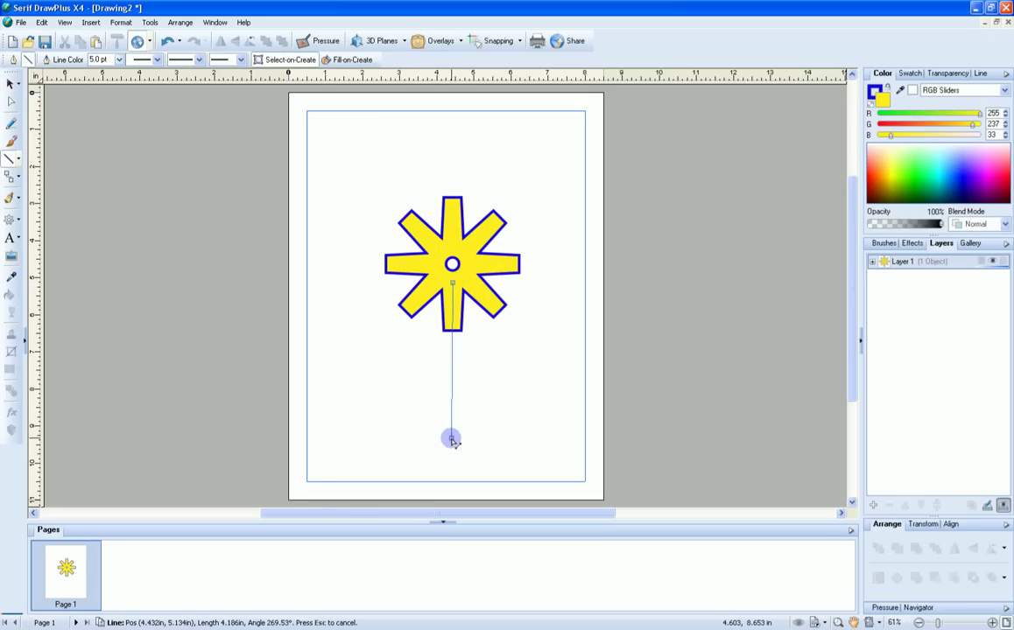
pyautogui.moveTo(452, 443); pyautogui.dragTo(453, 448)
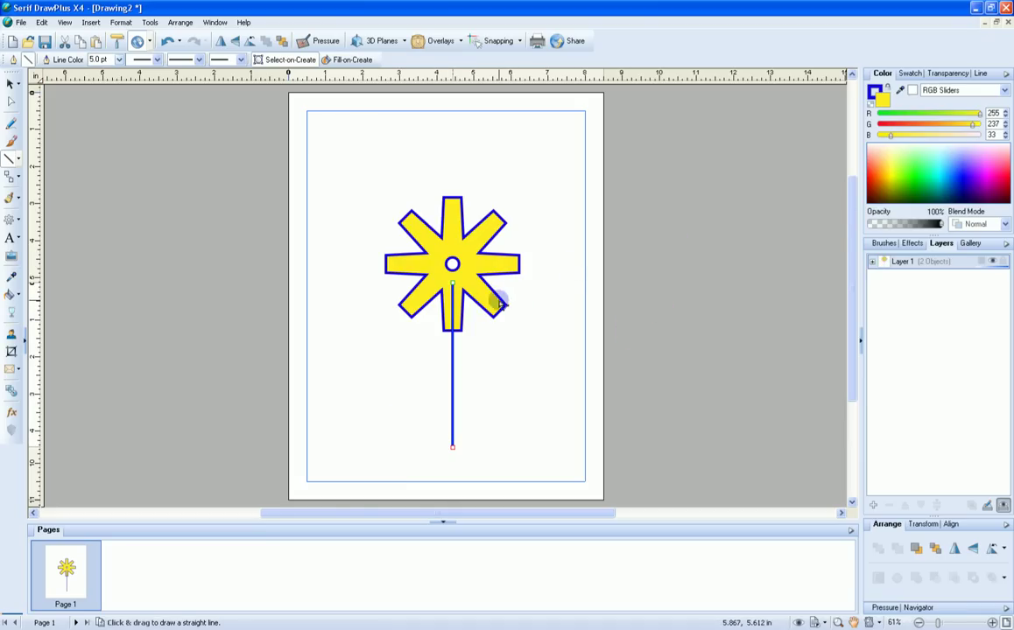
# Mix the current colour to black, then select the stem line and open its context menu.
pyautogui.moveTo(887, 137); pyautogui.dragTo(876, 137)
pyautogui.moveTo(974, 129); pyautogui.dragTo(878, 129)
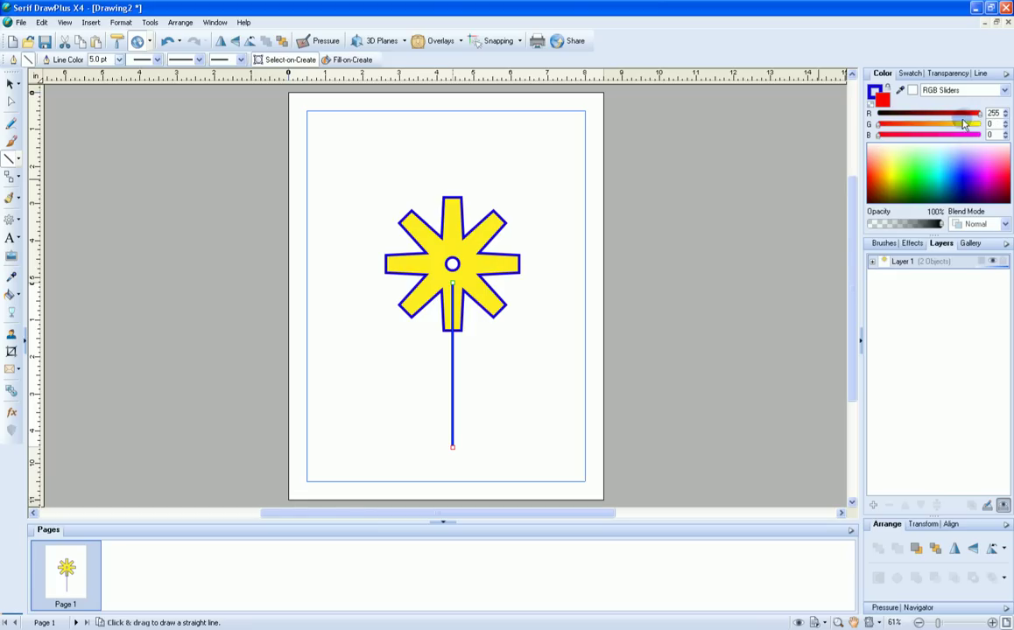
pyautogui.moveTo(981, 117); pyautogui.dragTo(795, 109)
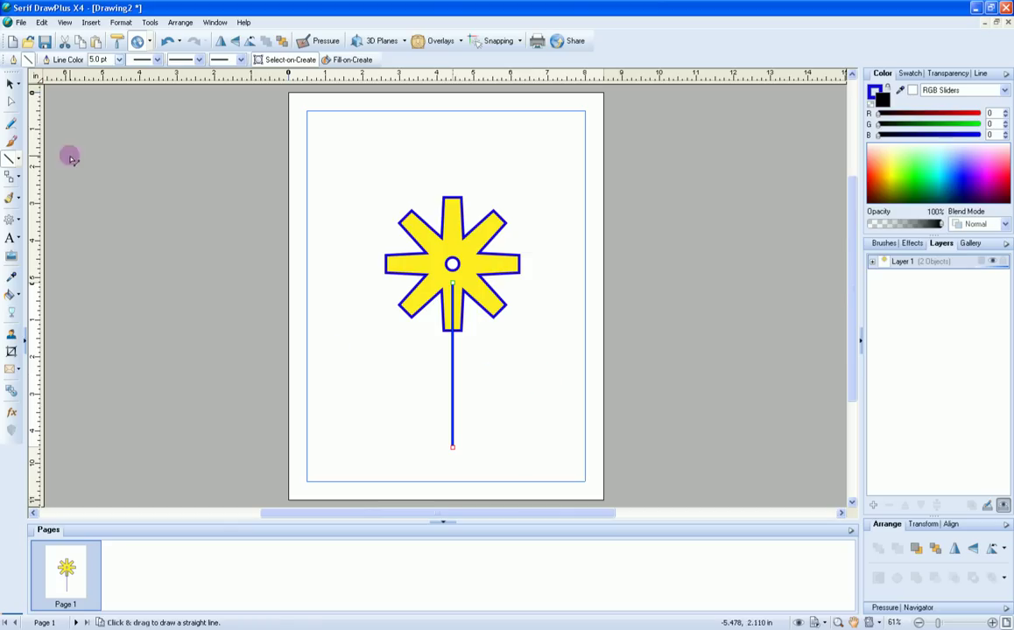
pyautogui.click(10, 83)
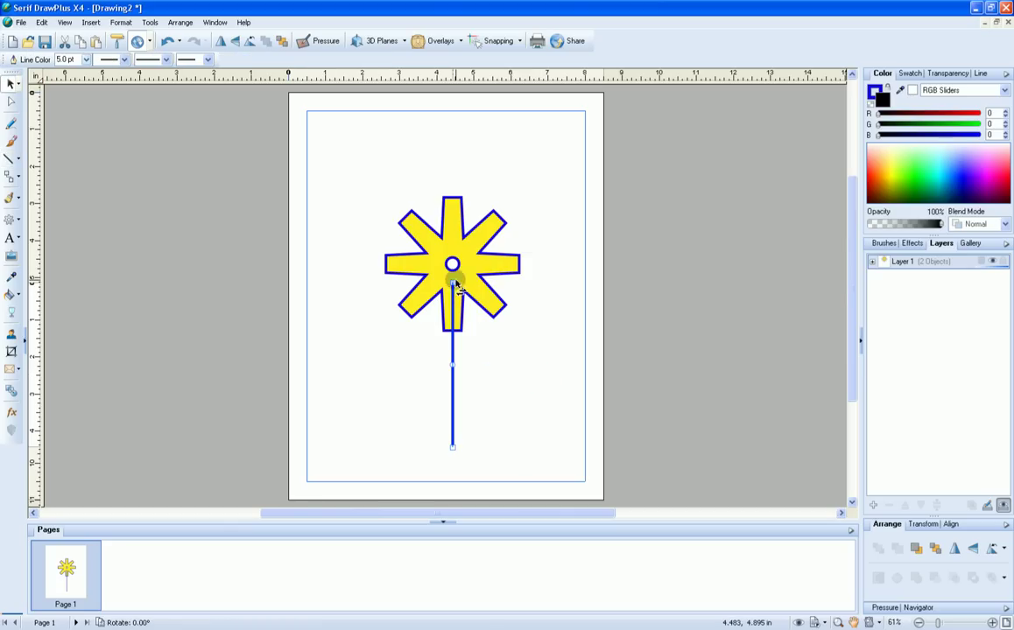
pyautogui.click(453, 385)
pyautogui.rightClick(453, 385)
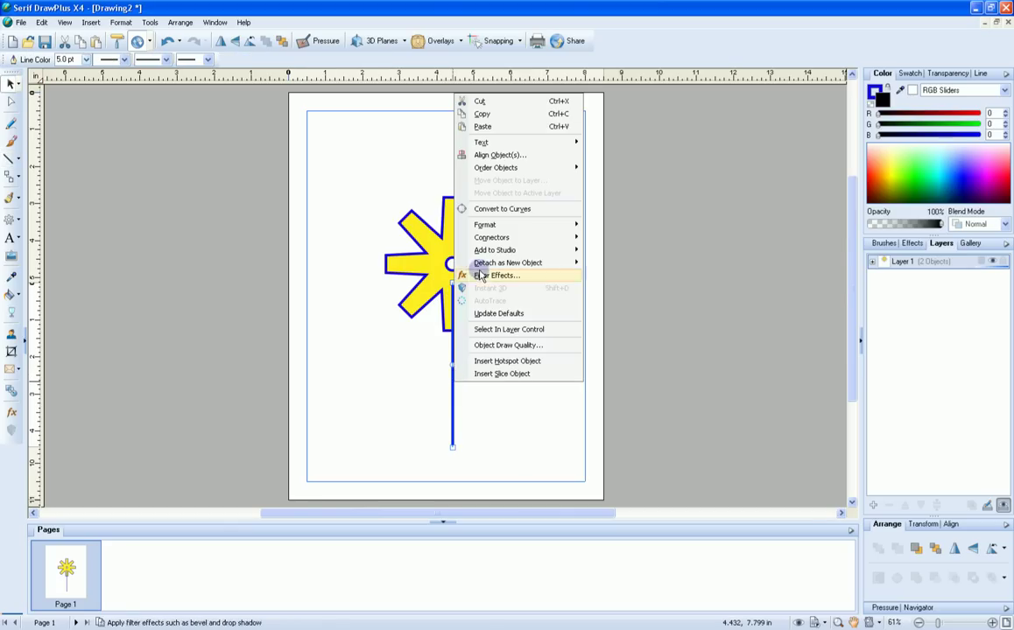
# Send the stem line behind the cog.
pyautogui.moveTo(542, 168)
pyautogui.click(622, 205)
pyautogui.click(560, 345)
# Change the stem's line colour to black.
pyautogui.click(452, 360)
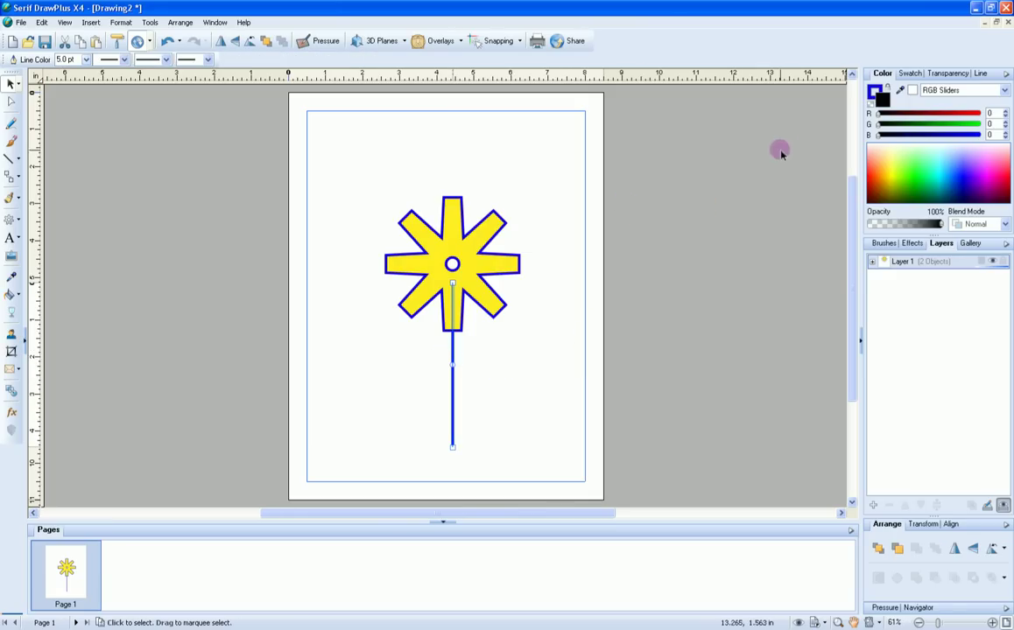
pyautogui.click(874, 92)
pyautogui.moveTo(884, 118); pyautogui.dragTo(877, 115)
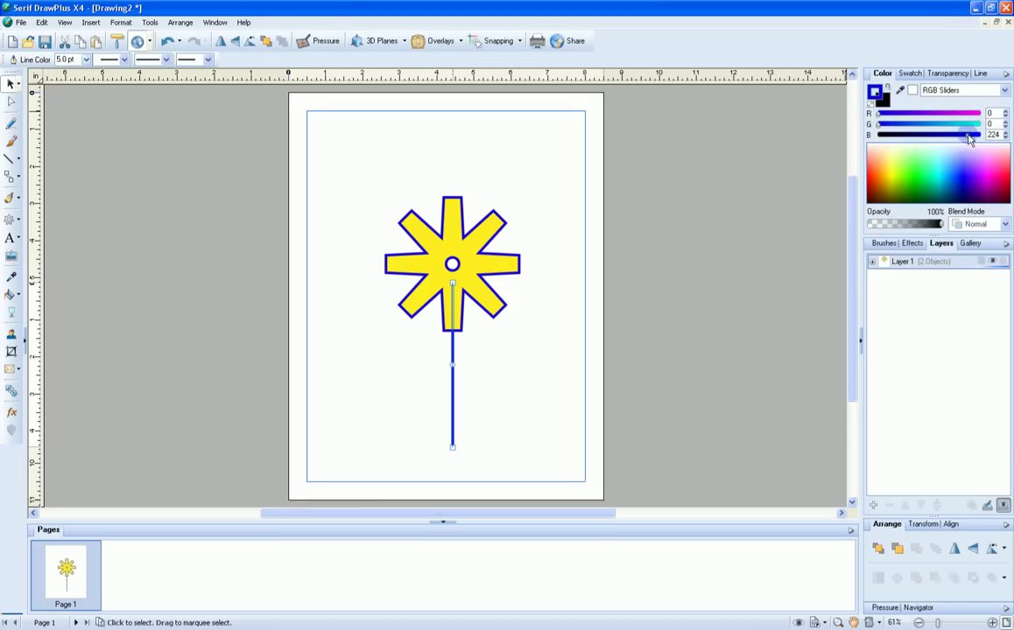
pyautogui.moveTo(958, 135); pyautogui.dragTo(878, 134)
pyautogui.click(518, 396)
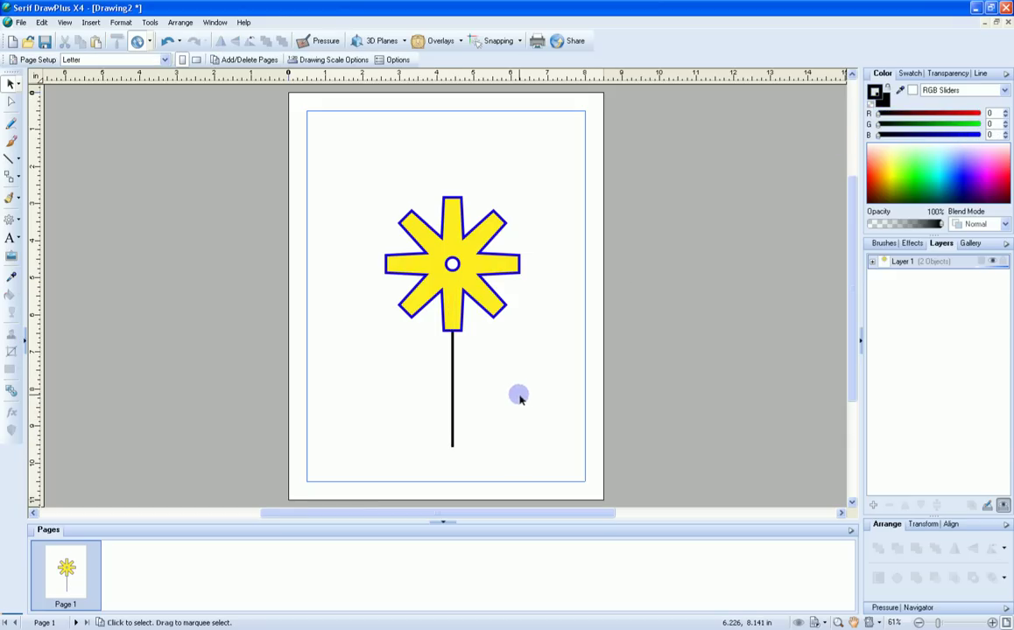
# Select the cog and stem together and copy them to the clipboard.
pyautogui.moveTo(357, 177); pyautogui.dragTo(548, 473)
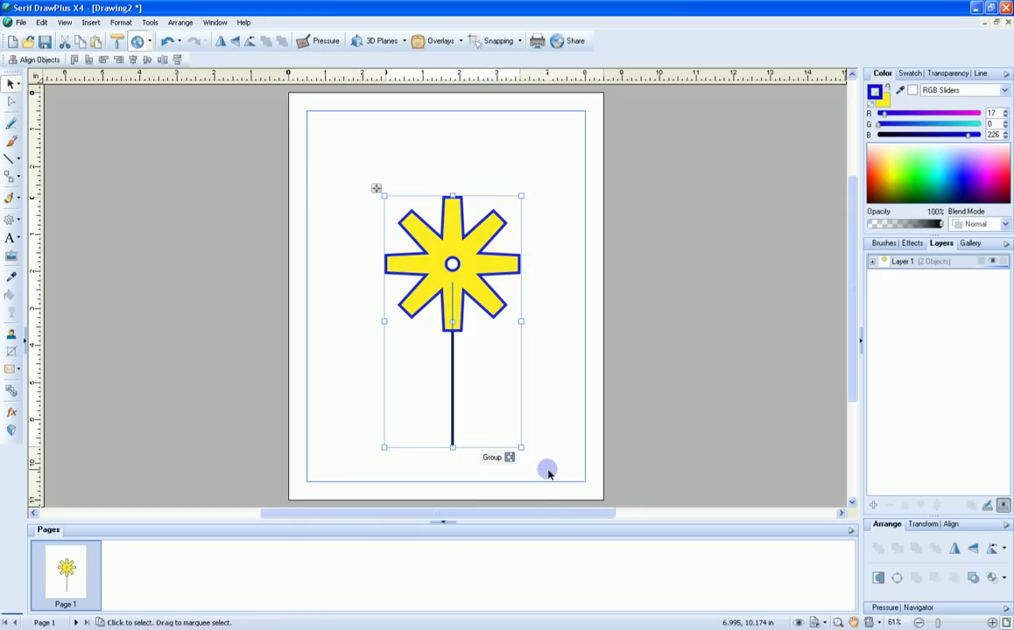
pyautogui.rightClick(481, 345)
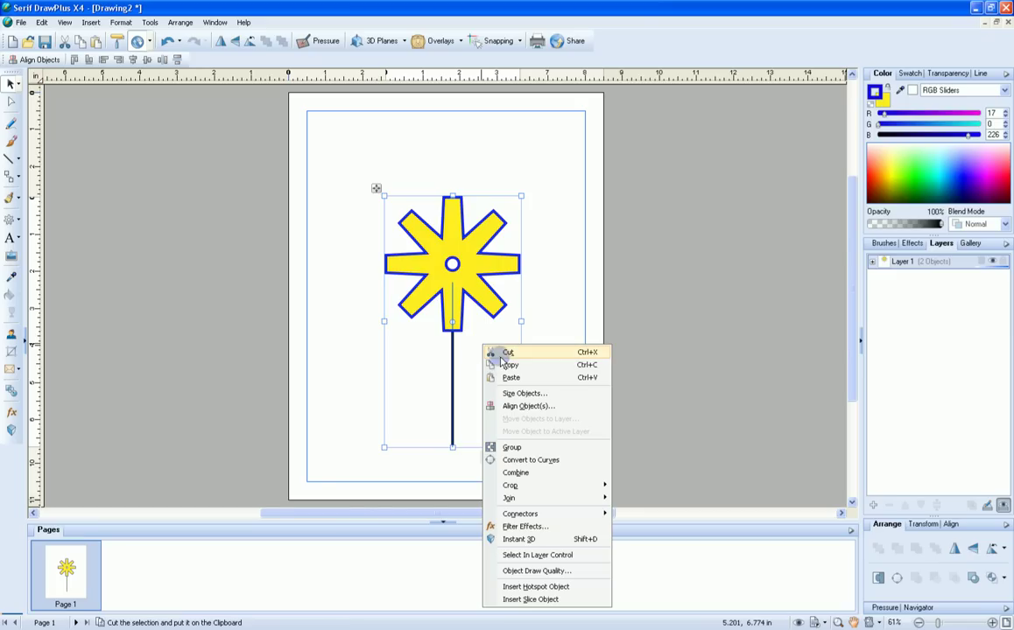
pyautogui.click(507, 365)
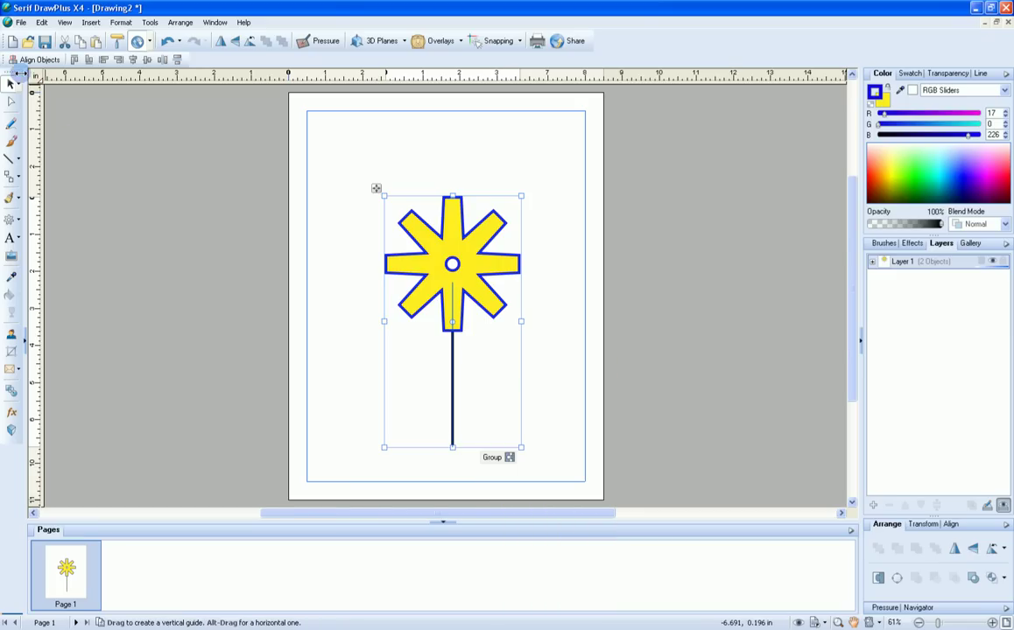
# Start a Keyframe Animation document with a custom 600 × 800 px page.
pyautogui.click(12, 41)
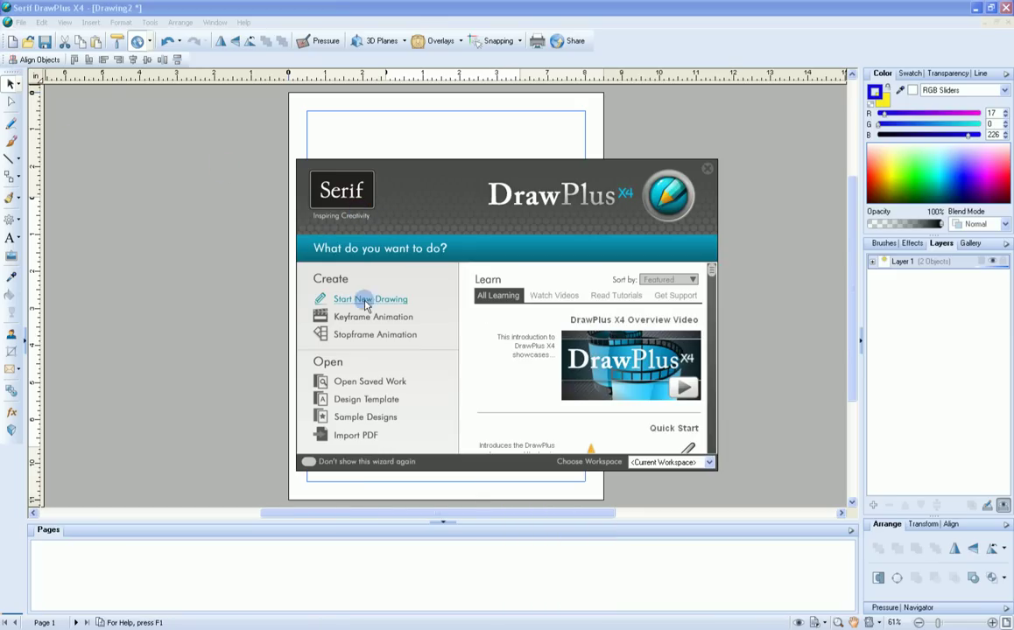
pyautogui.click(337, 318)
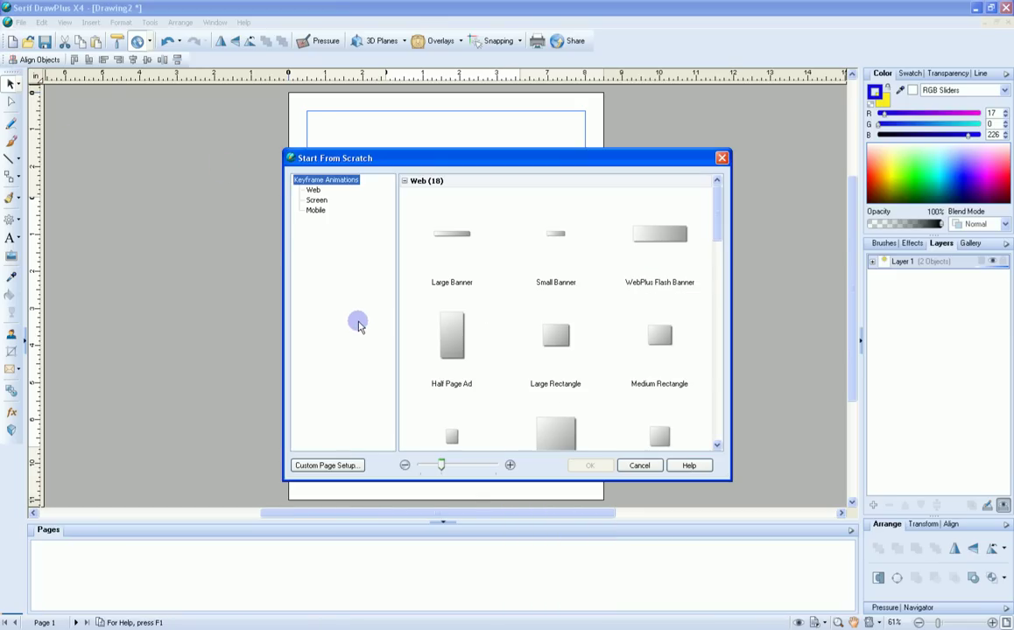
pyautogui.click(346, 465)
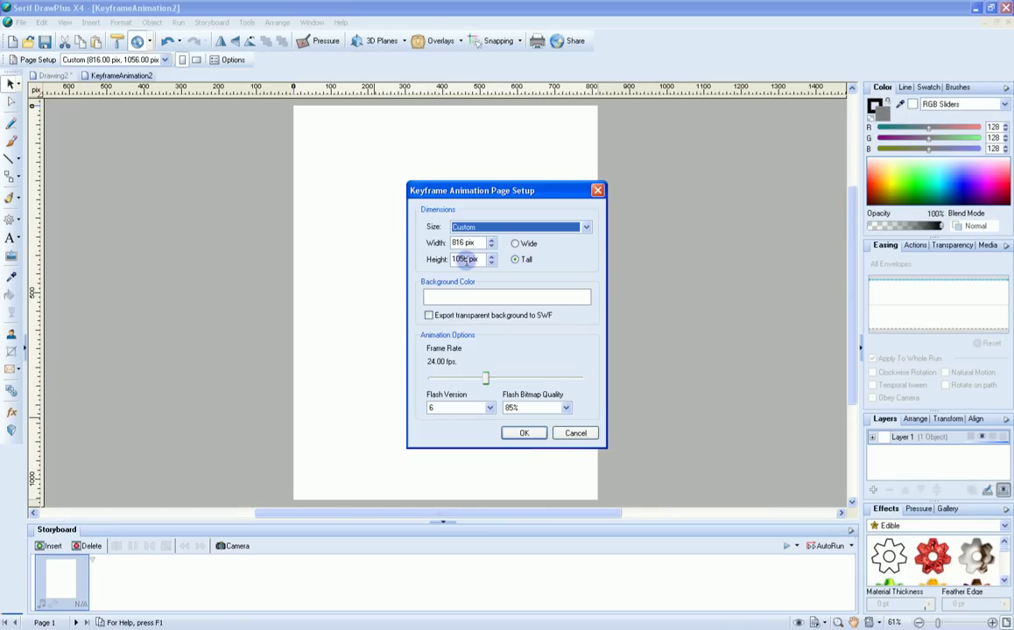
pyautogui.doubleClick(468, 257)
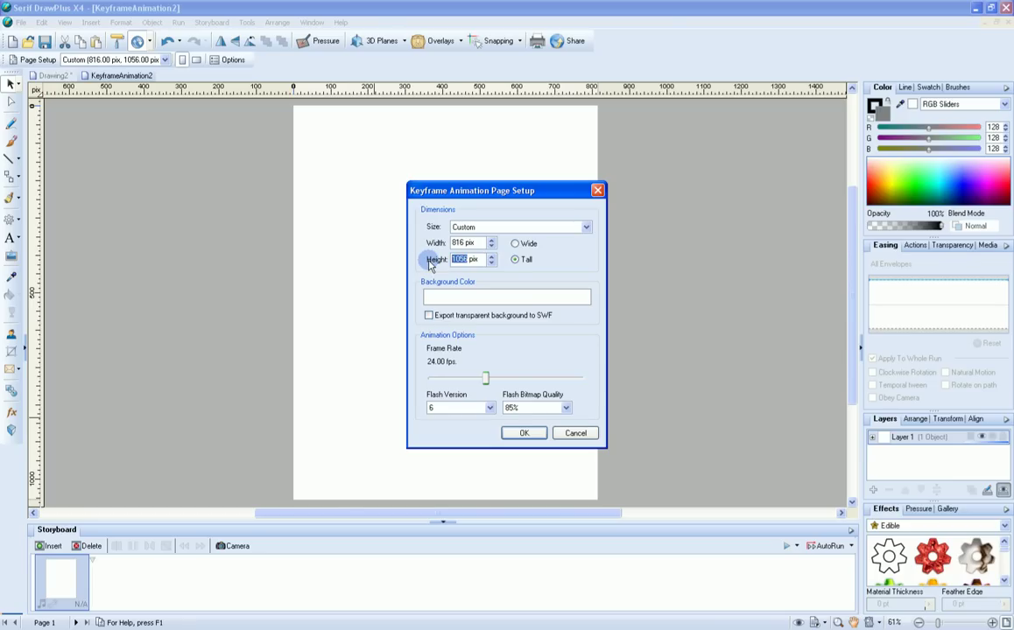
pyautogui.write('800')
pyautogui.hotkey('shift', 'Tab')
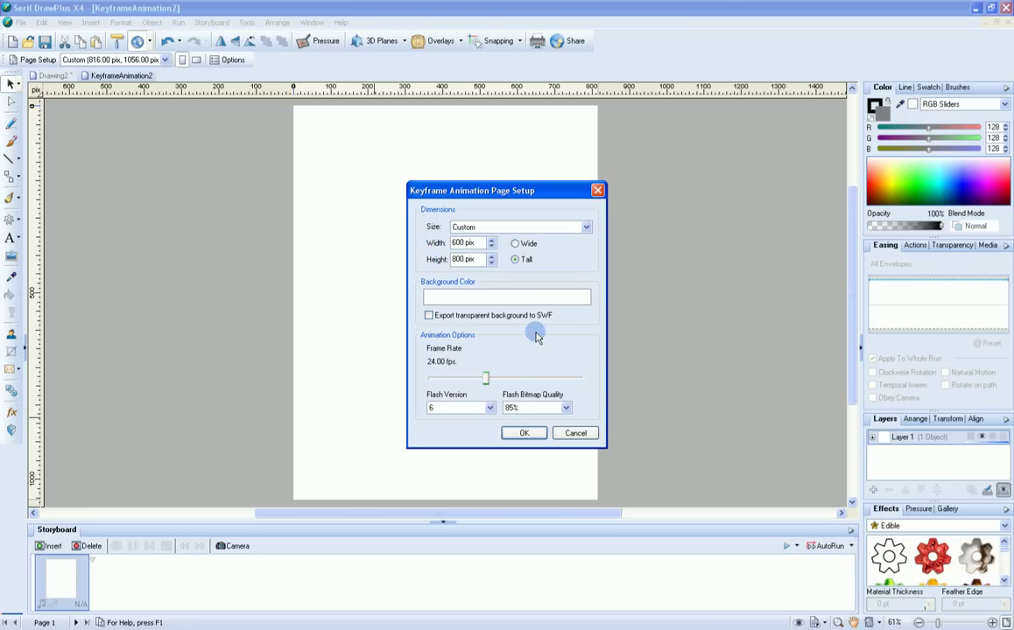
pyautogui.click(522, 434)
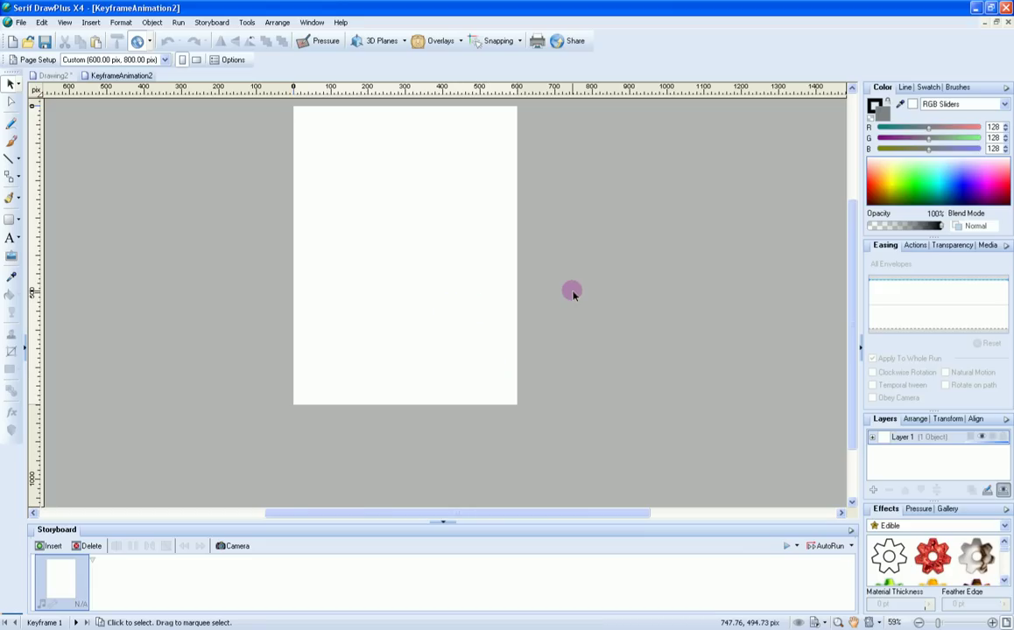
pyautogui.rightClick(426, 245)
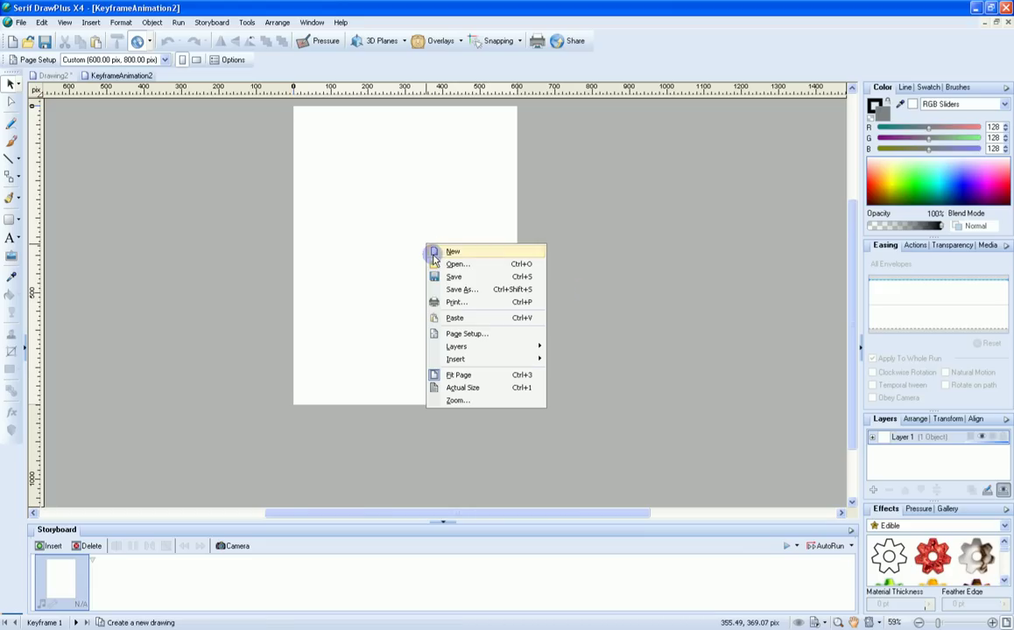
# Paste the pinwheel group onto the animation page, position it and zoom in.
pyautogui.click(452, 319)
pyautogui.moveTo(378, 190); pyautogui.dragTo(329, 122)
pyautogui.click(848, 285)
pyautogui.moveTo(850, 286); pyautogui.dragTo(851, 256)
pyautogui.click(991, 622)
pyautogui.click(575, 481)
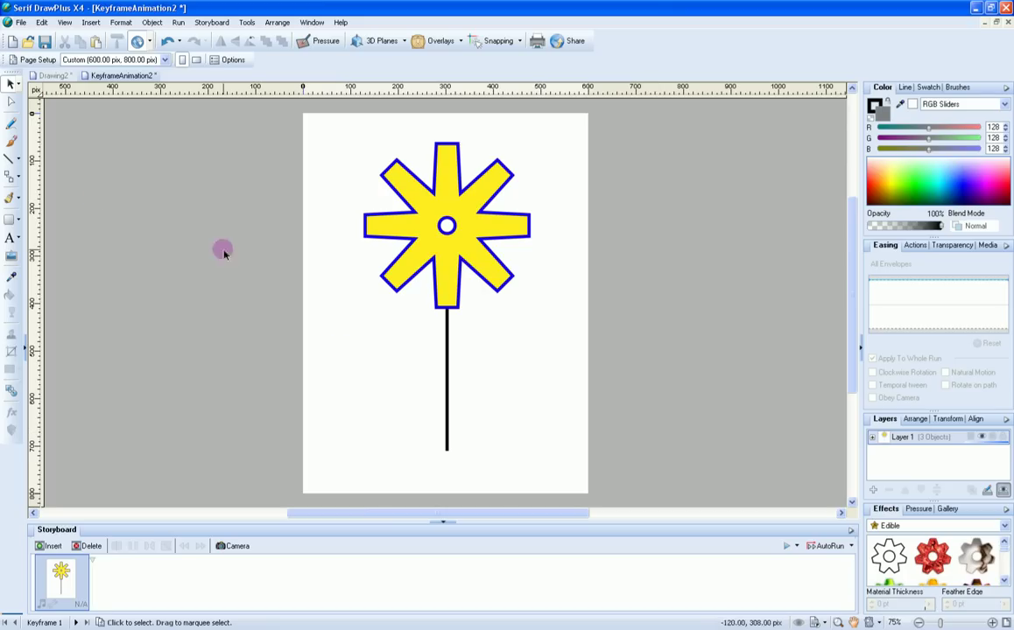
# Choose Export as Flash SWF from the File menu.
pyautogui.click(20, 22)
pyautogui.moveTo(40, 213)
pyautogui.click(206, 215)
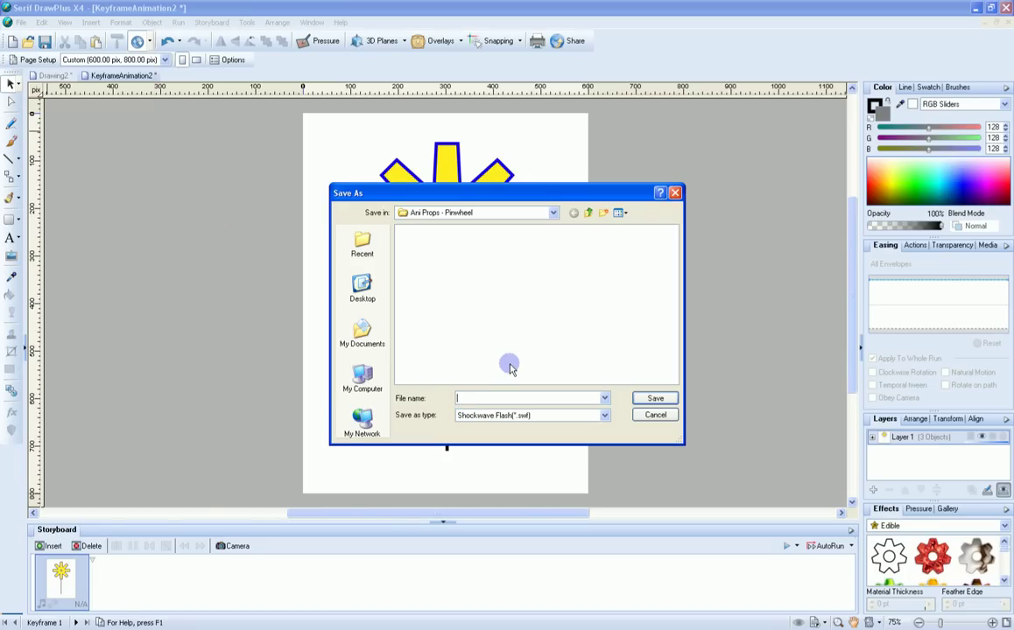
# Save the Flash SWF export with the file name Pinwheel.
pyautogui.write('Ani')
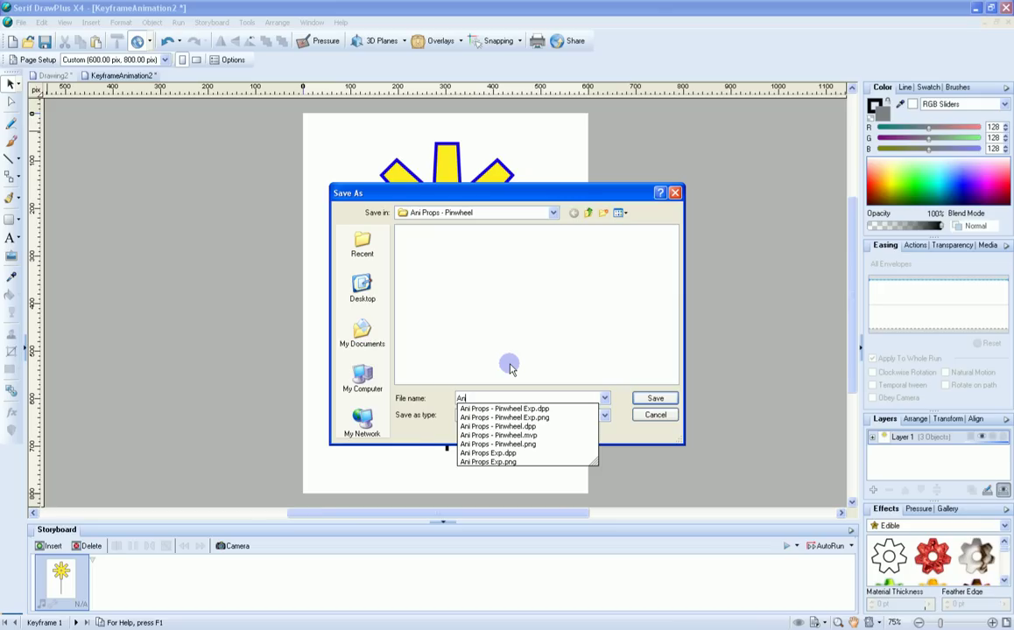
pyautogui.press('BackSpace')
pyautogui.press('BackSpace')
pyautogui.press('BackSpace')
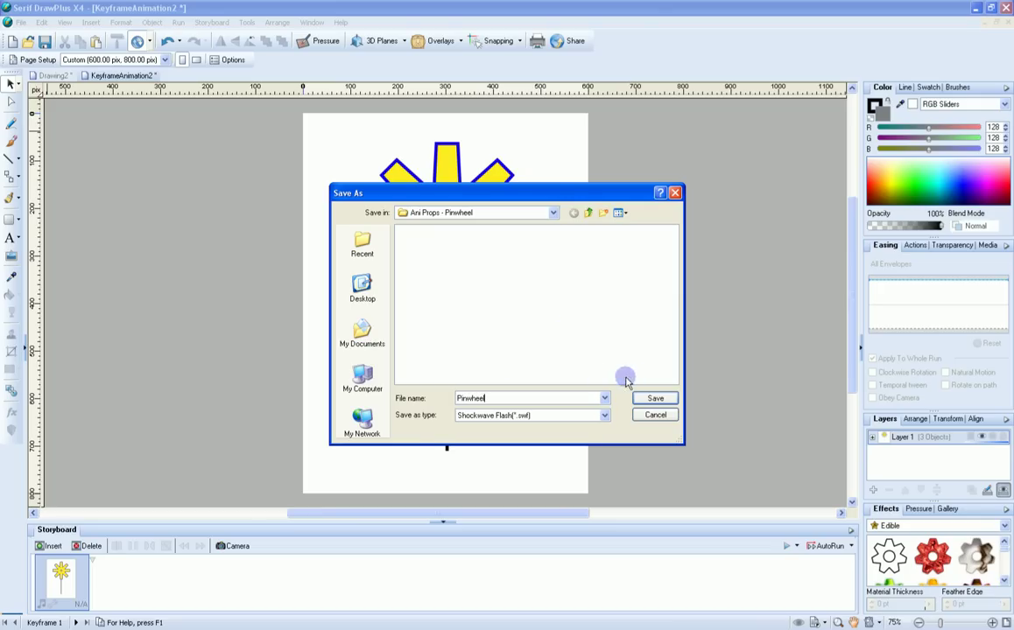
pyautogui.click(645, 398)
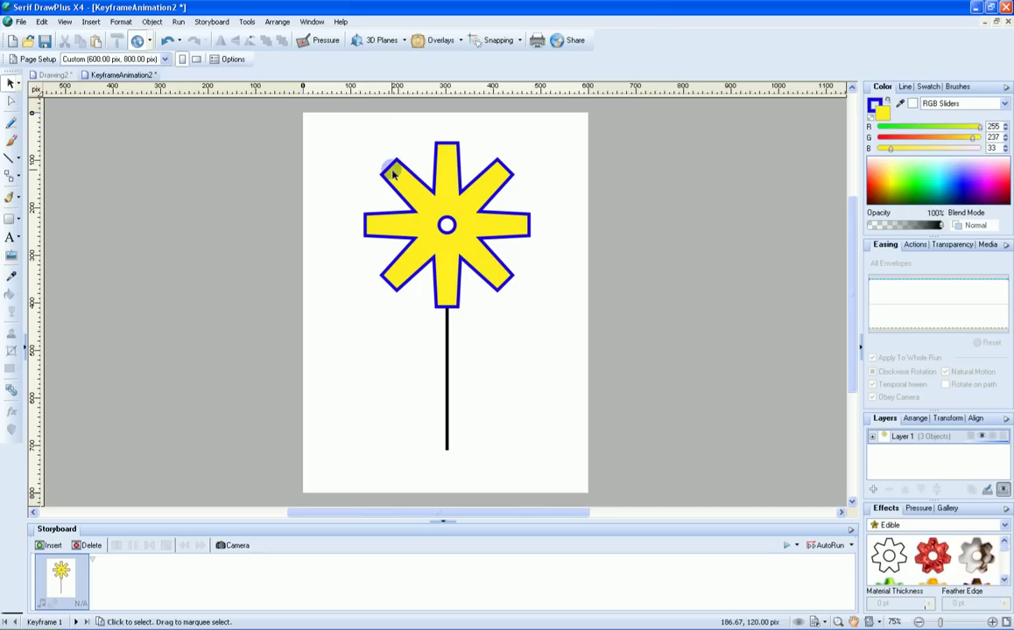
# Select the star, test its rotate handle, and bring up Insert Keyframes from the Storyboard.
pyautogui.click(446, 159)
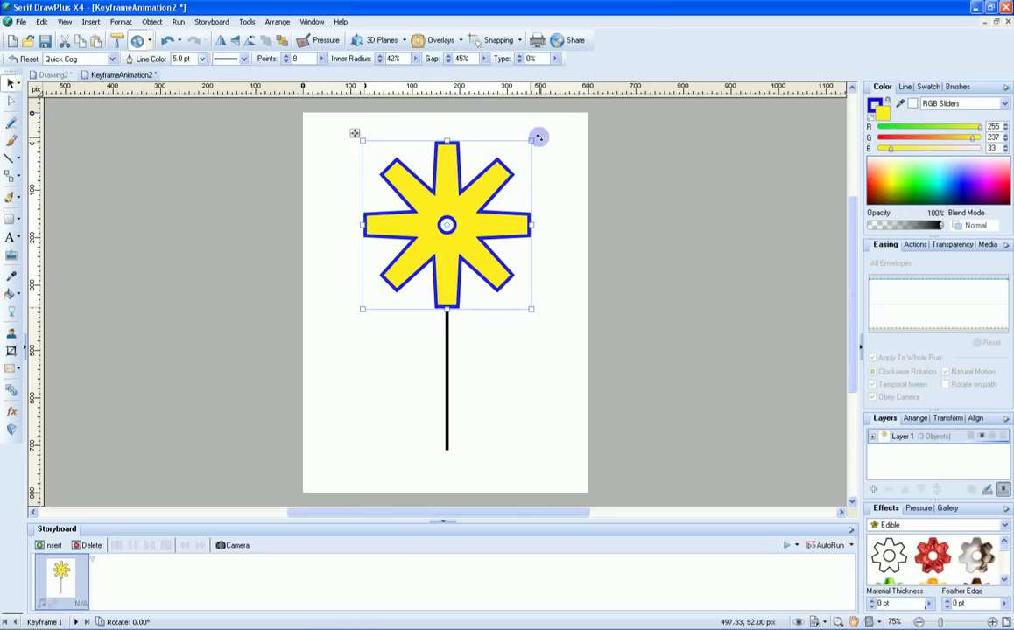
pyautogui.moveTo(539, 137)
pyautogui.mouseDown()
pyautogui.moveTo(468, 105)
pyautogui.moveTo(394, 106)
pyautogui.moveTo(353, 120)
pyautogui.moveTo(351, 173)
pyautogui.moveTo(382, 117)
pyautogui.moveTo(541, 120)
pyautogui.moveTo(550, 129)
pyautogui.mouseUp()
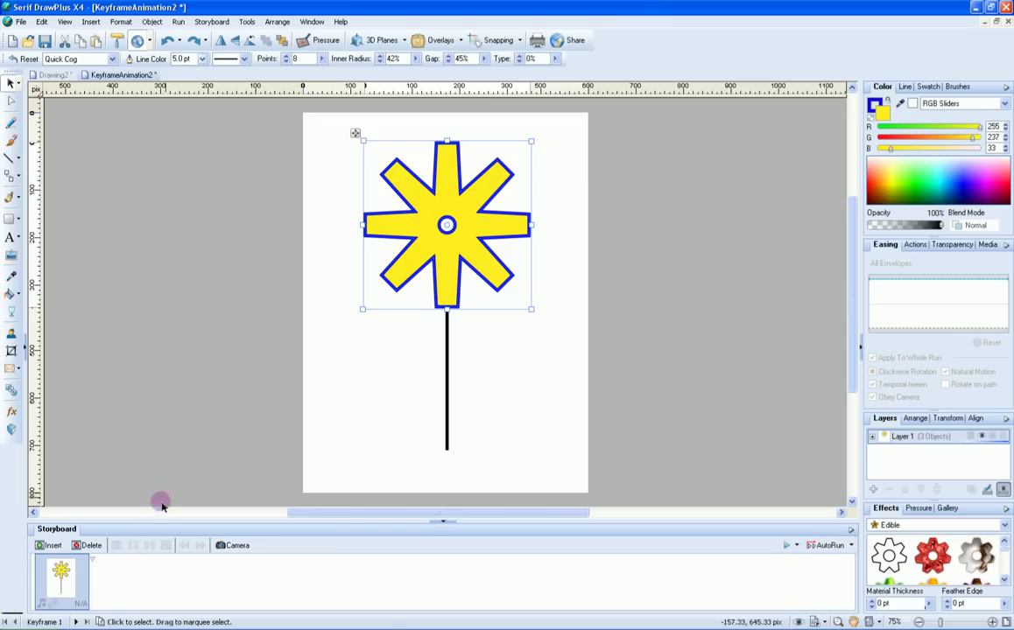
pyautogui.click(52, 549)
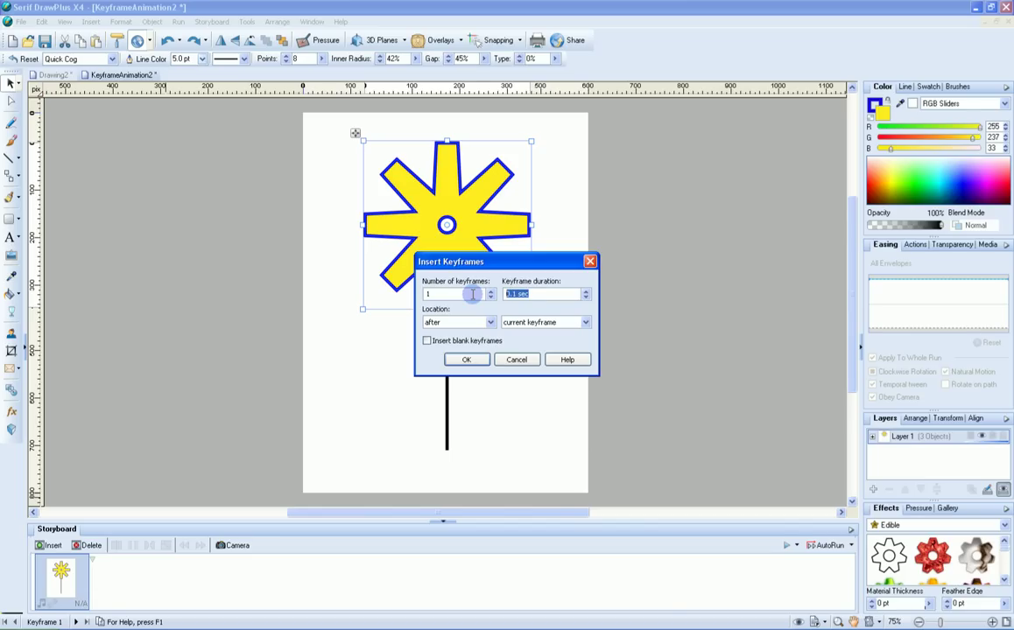
# Add a second keyframe and apply a custom rotation to its star.
pyautogui.click(470, 359)
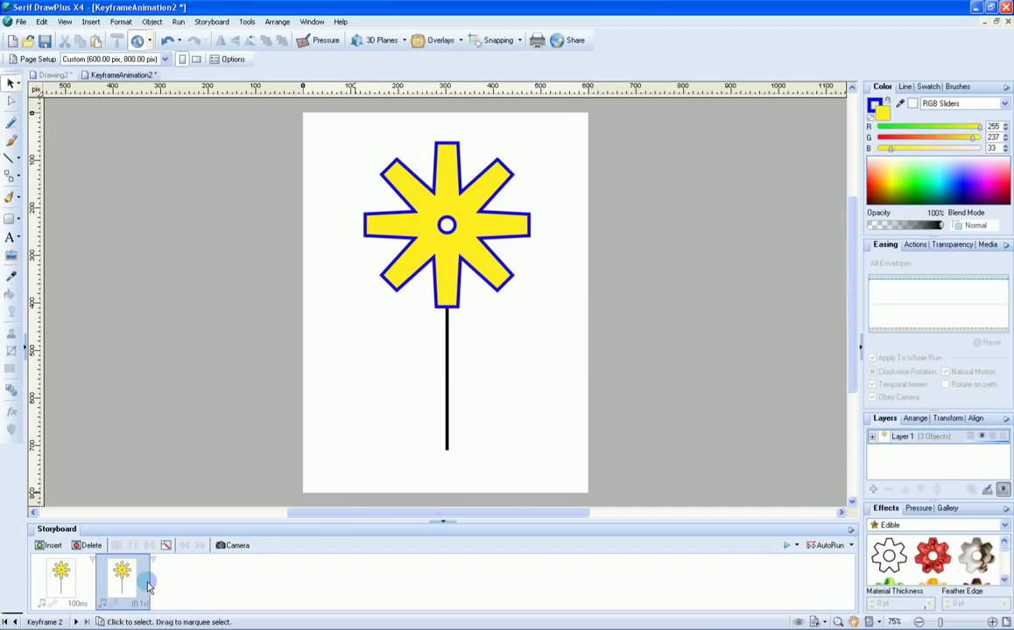
pyautogui.click(123, 585)
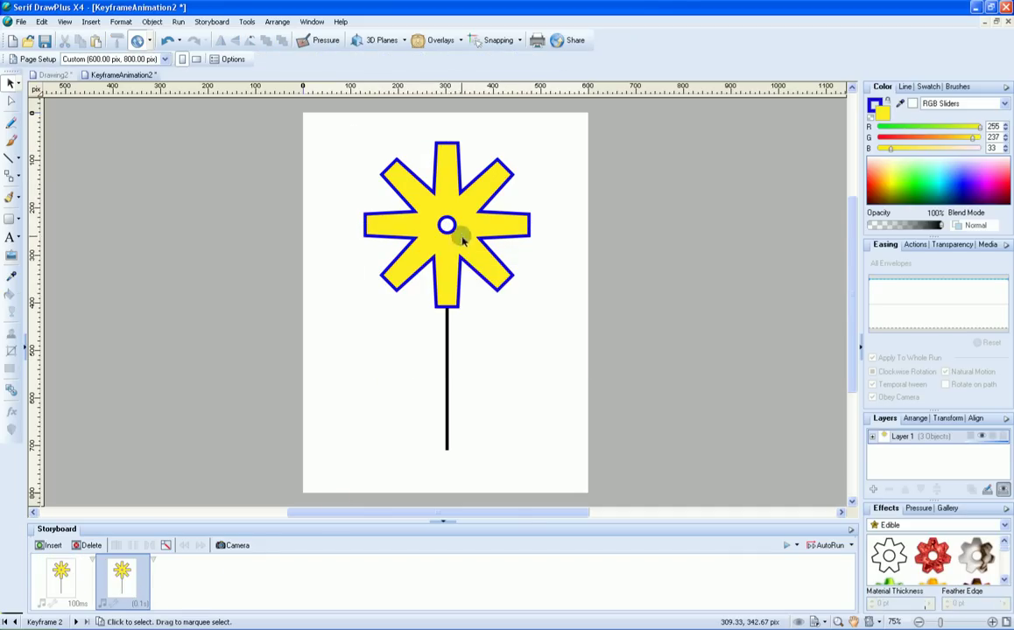
pyautogui.click(495, 221)
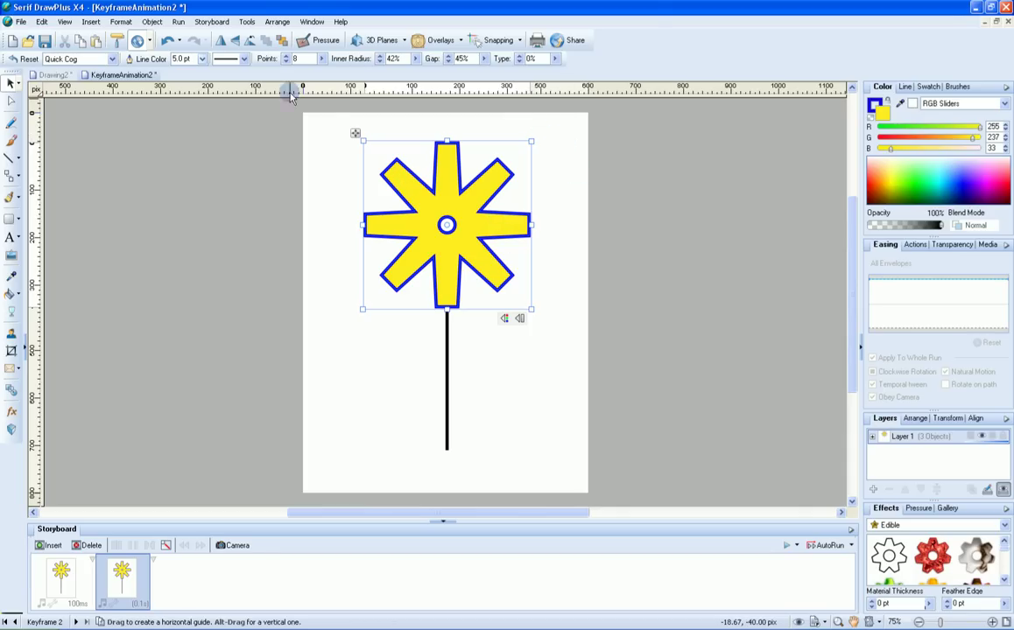
pyautogui.click(277, 21)
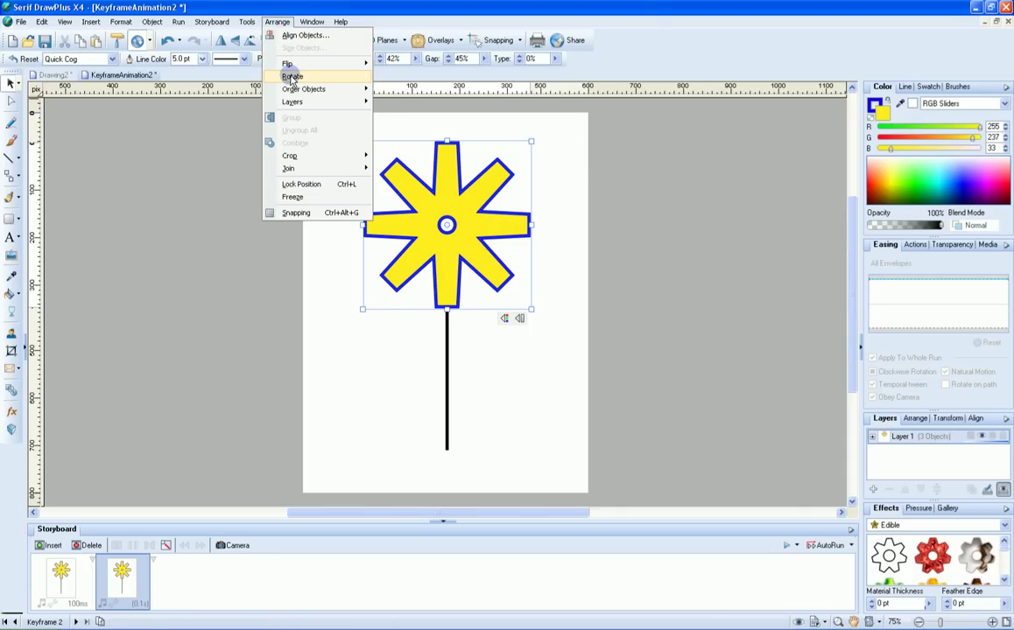
pyautogui.moveTo(292, 79)
pyautogui.click(401, 153)
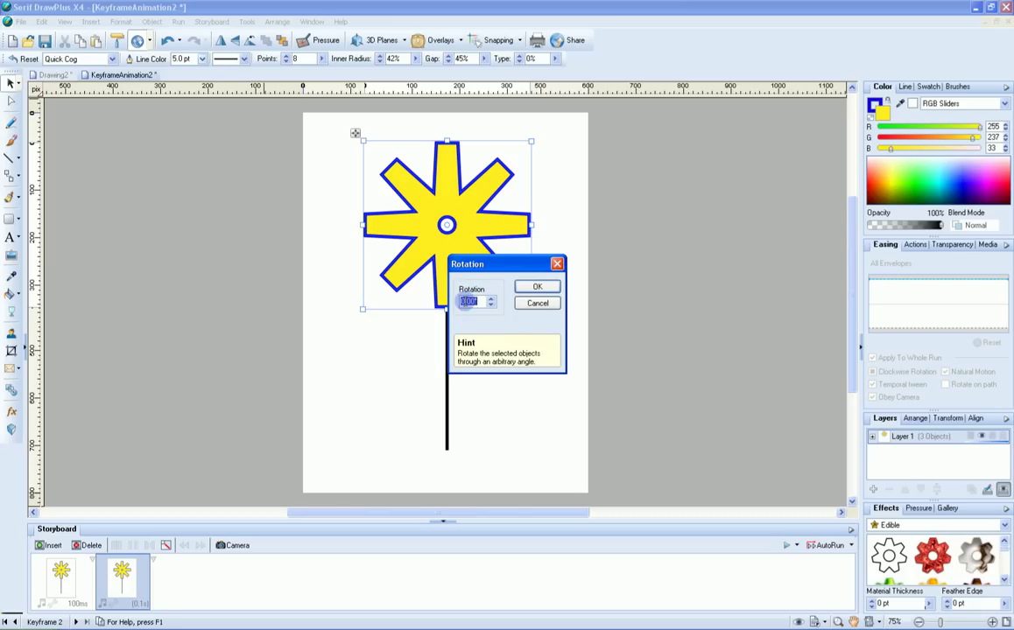
pyautogui.write('1')
pyautogui.write('9')
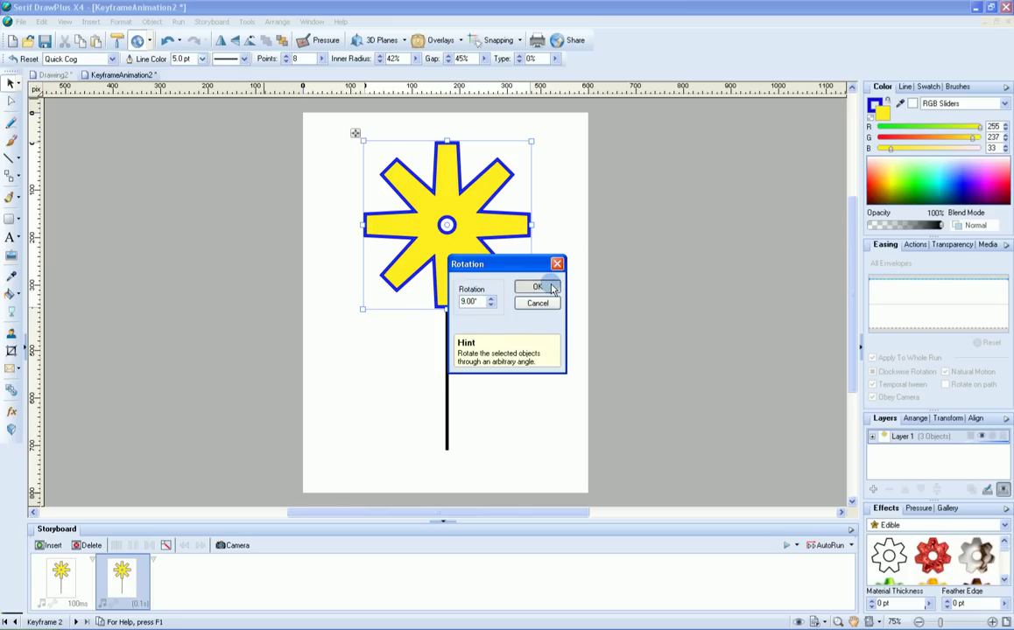
pyautogui.click(538, 287)
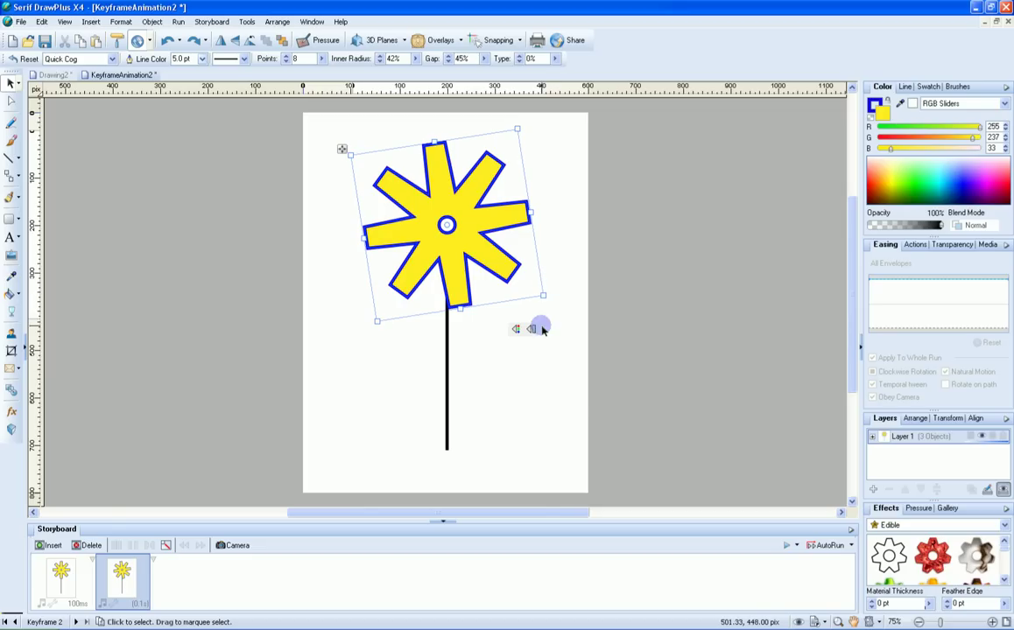
# Insert a new keyframe lasting 0.1 sec.
pyautogui.click(48, 545)
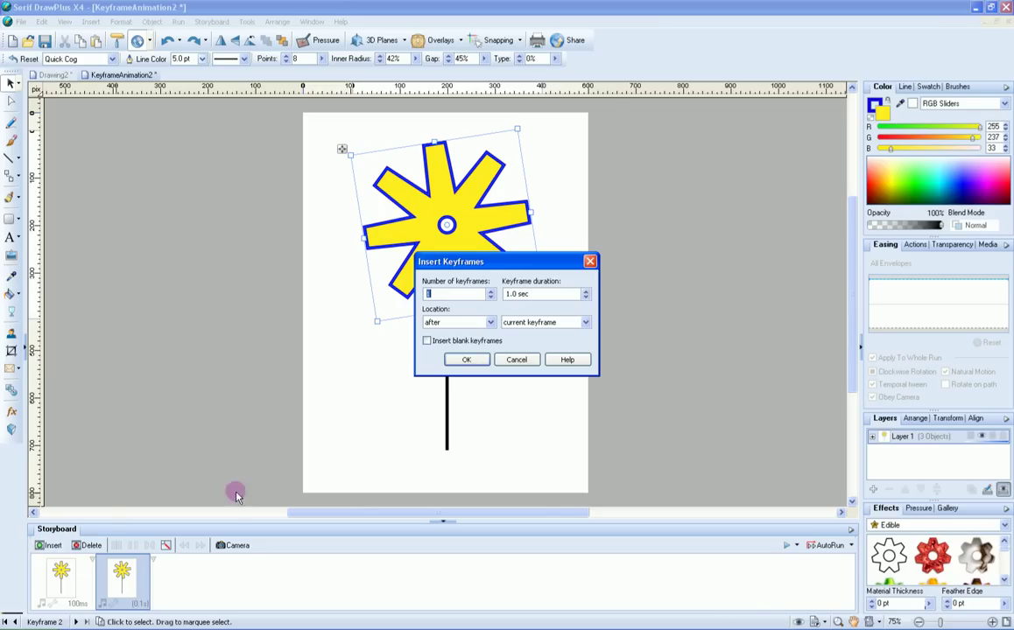
pyautogui.moveTo(529, 294); pyautogui.dragTo(506, 294)
pyautogui.write('0.1 sec')
pyautogui.click(484, 366)
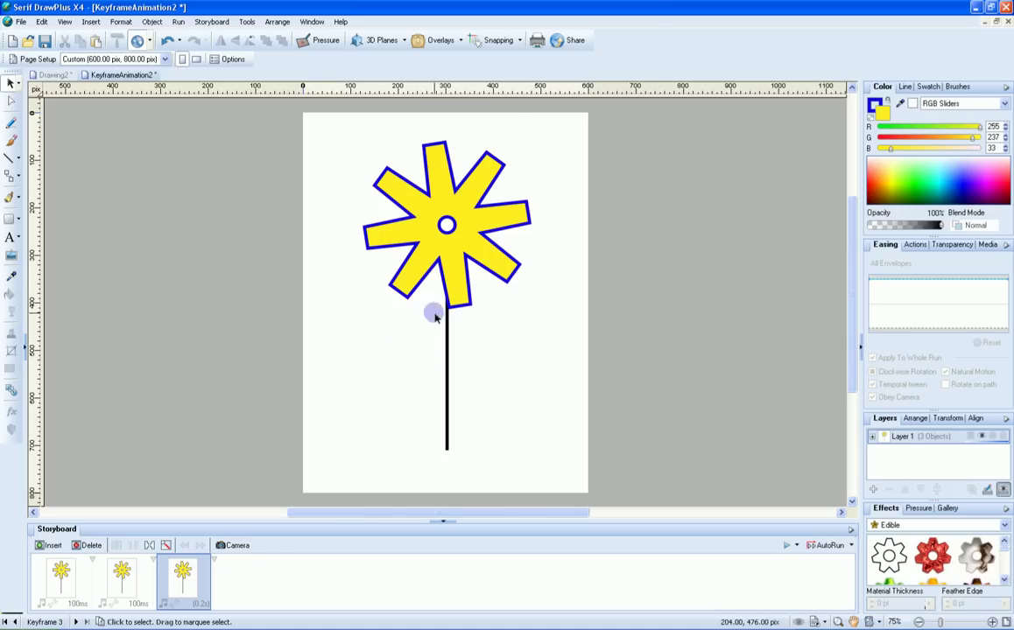
# Rotate the cog star a further 10° with a custom rotation.
pyautogui.click(508, 224)
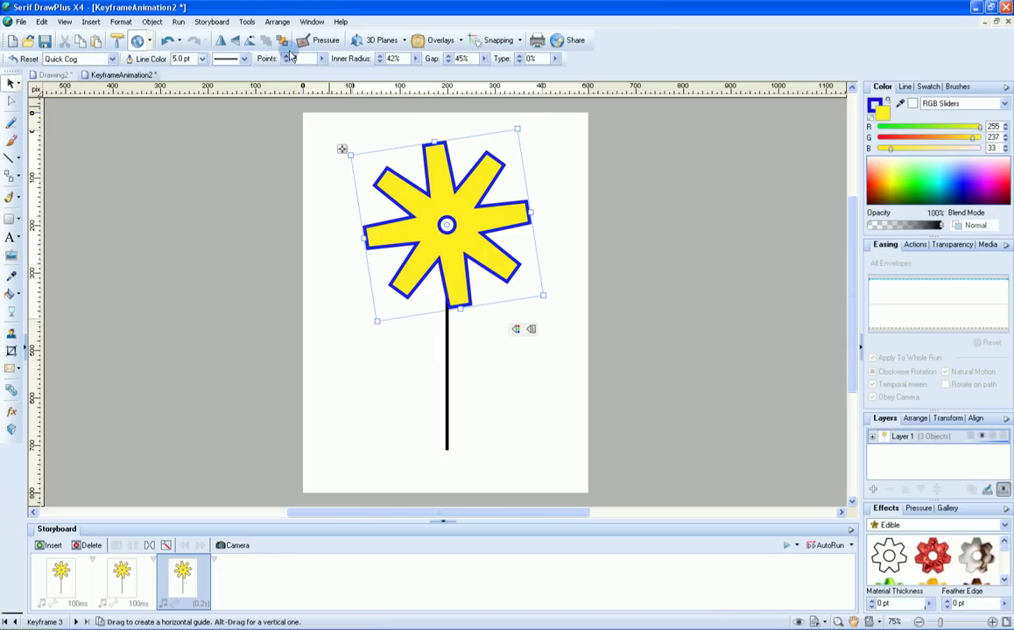
pyautogui.click(277, 21)
pyautogui.moveTo(294, 76)
pyautogui.click(398, 151)
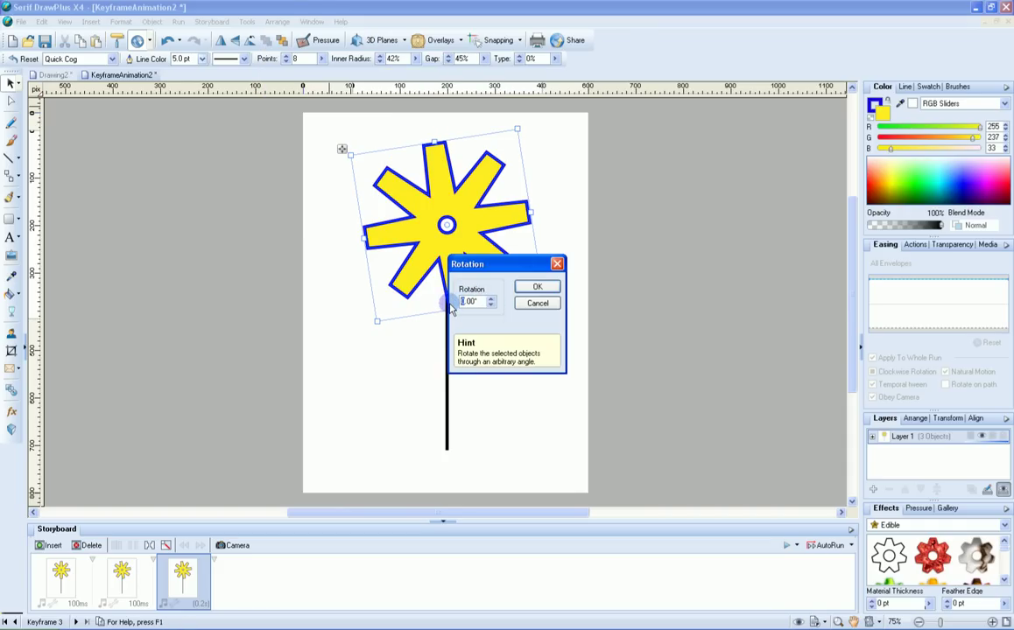
pyautogui.write('10')
pyautogui.click(537, 287)
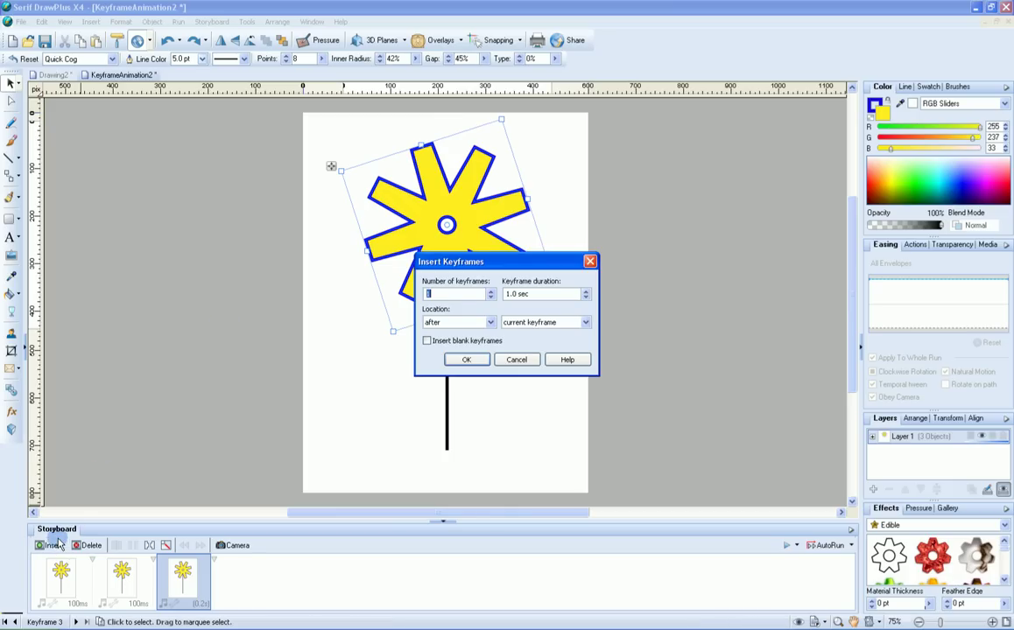
# Add another keyframe with a 0.1 sec duration.
pyautogui.moveTo(520, 294); pyautogui.dragTo(460, 294)
pyautogui.write('0.1 sec')
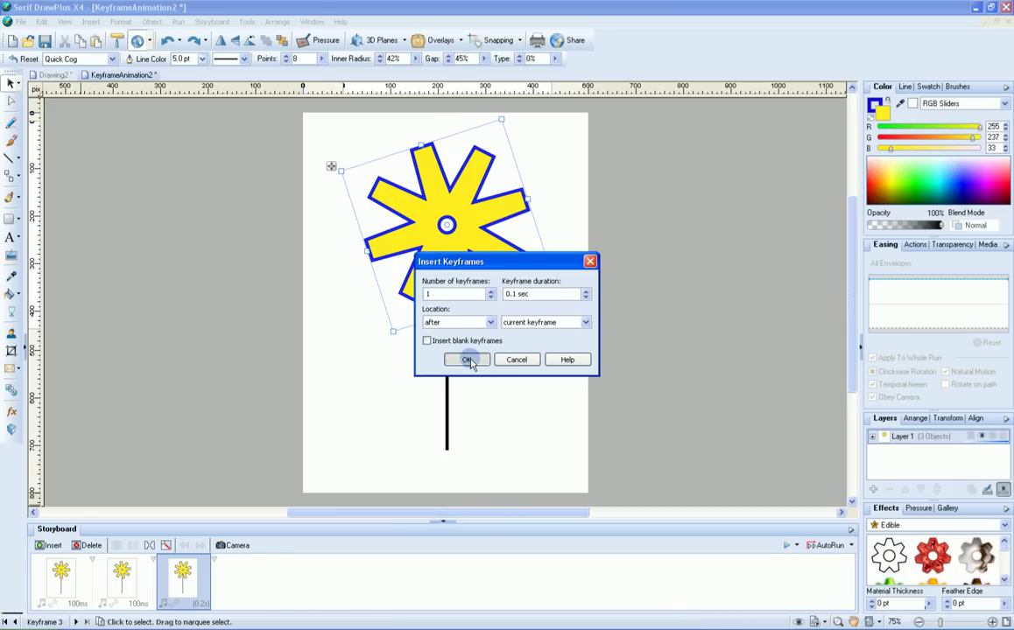
pyautogui.click(466, 360)
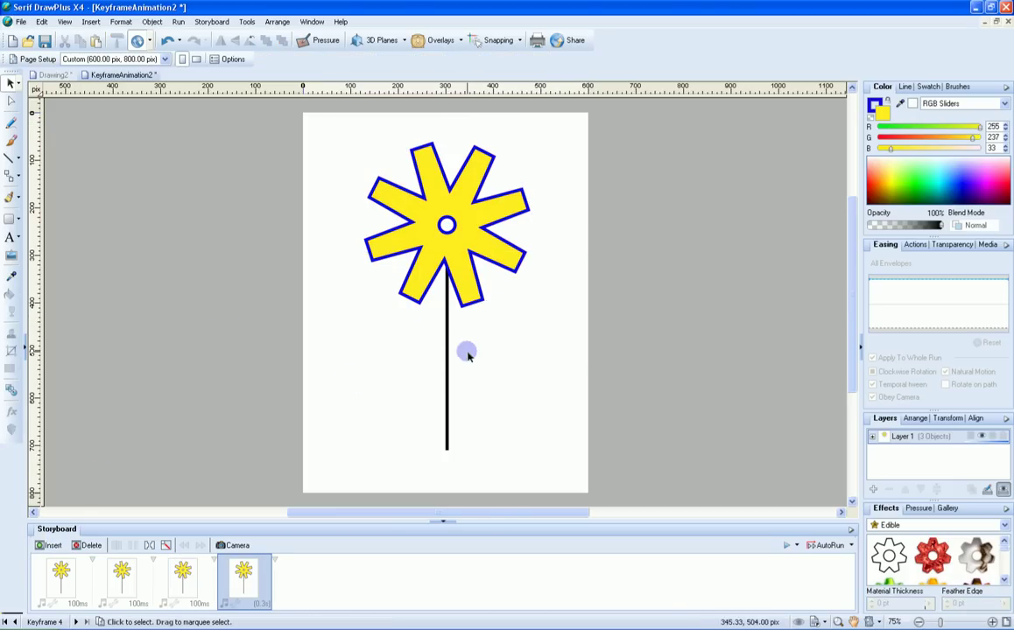
# Rotate the star in keyframe 4 by a custom angle of 9°.
pyautogui.click(278, 20)
pyautogui.moveTo(296, 91)
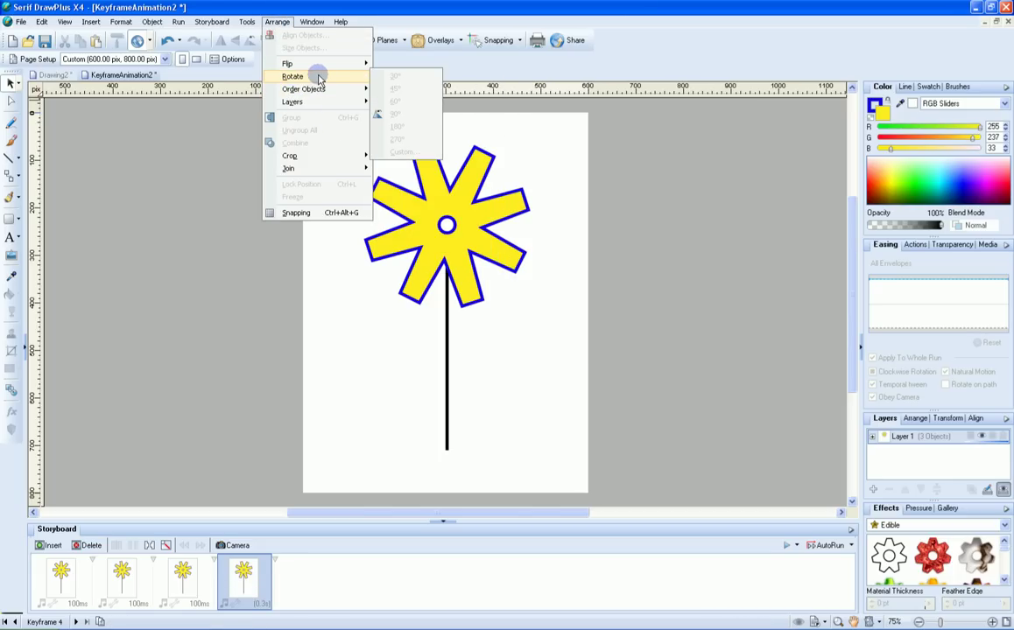
pyautogui.click(398, 233)
pyautogui.click(278, 20)
pyautogui.moveTo(293, 78)
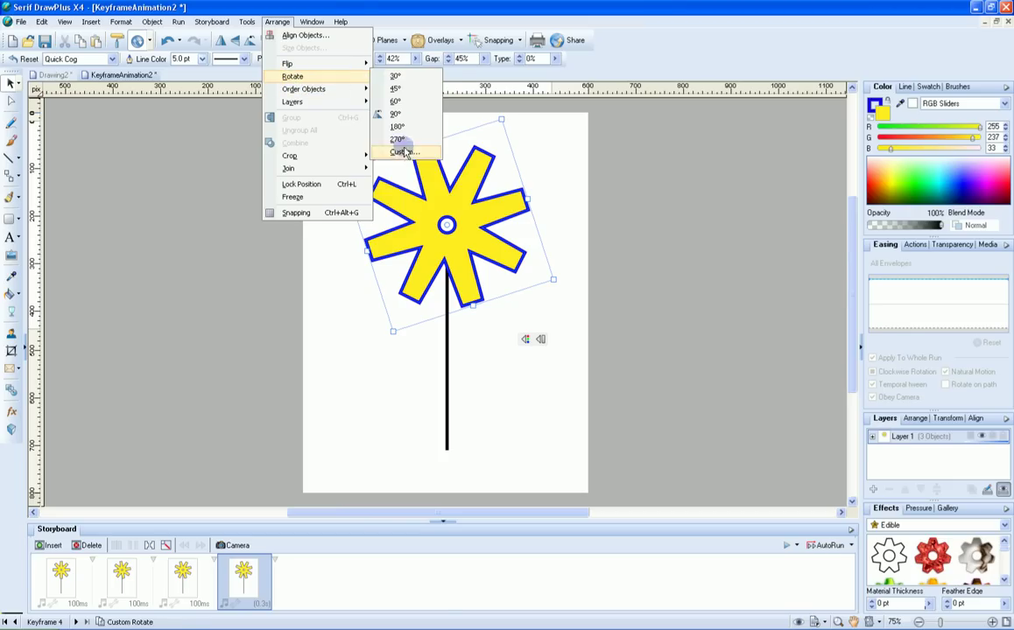
pyautogui.click(403, 153)
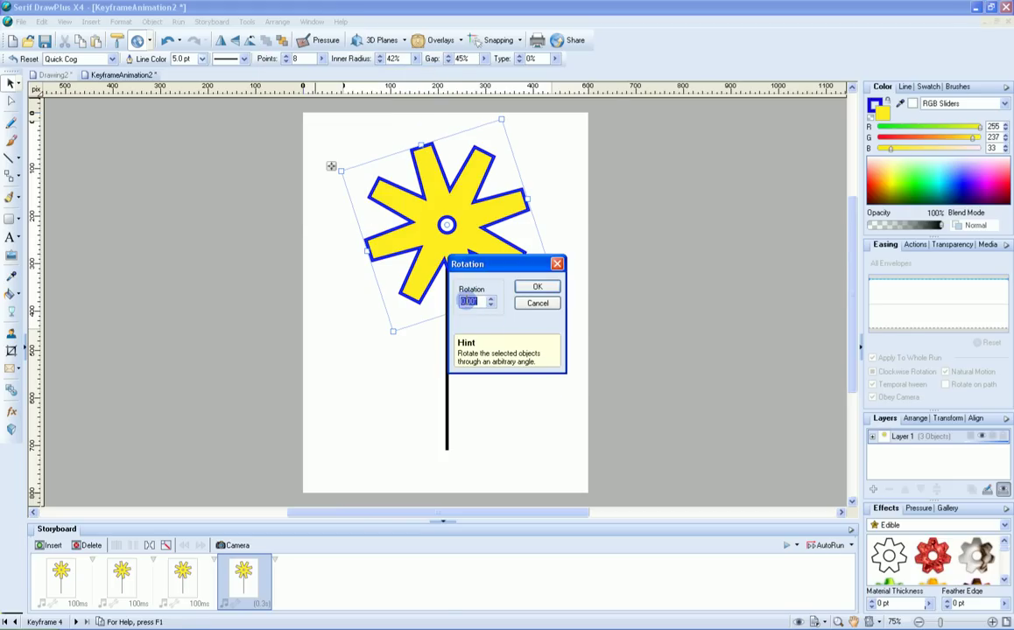
pyautogui.write('9')
pyautogui.click(538, 286)
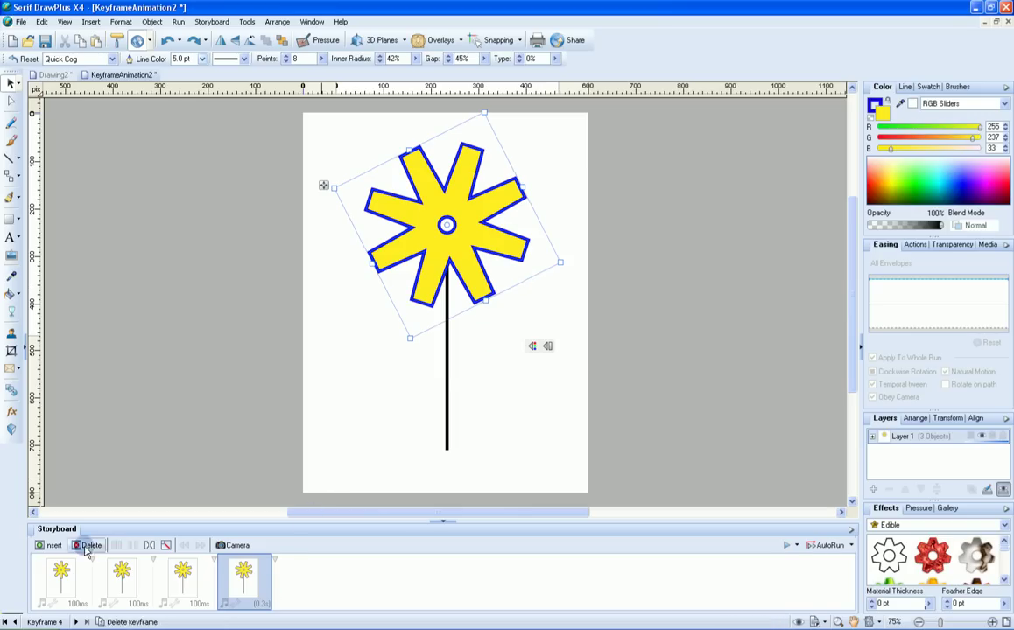
# Insert a new keyframe 5 lasting 0.1 sec after keyframe 4.
pyautogui.click(55, 546)
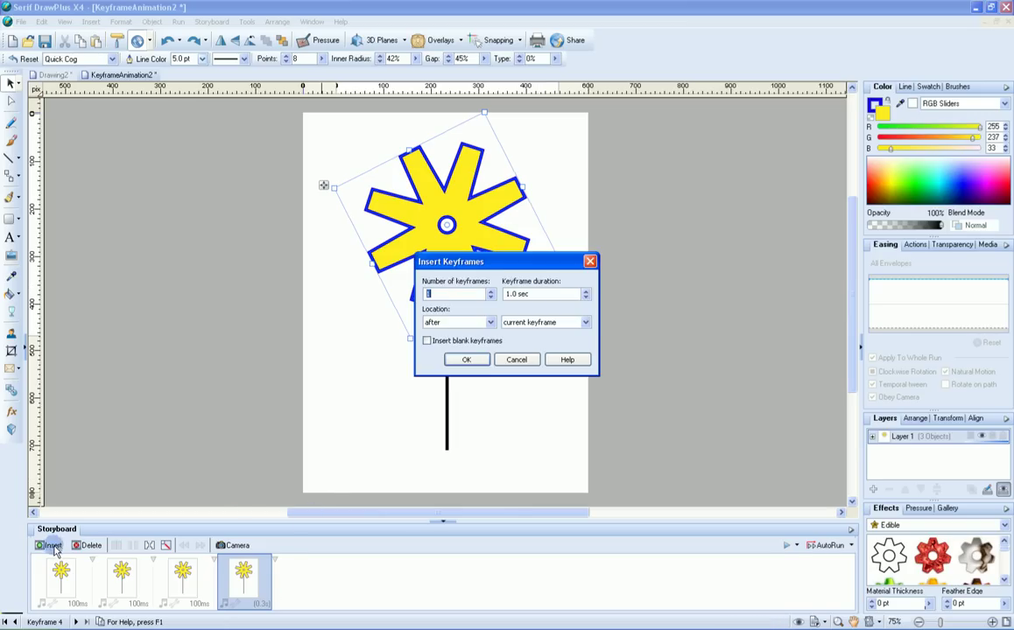
pyautogui.tripleClick(536, 294)
pyautogui.write('0.1 sec')
pyautogui.click(467, 360)
# Turn the star in keyframe 5 further with another custom rotation, then view keyframe 1.
pyautogui.click(278, 22)
pyautogui.moveTo(351, 77)
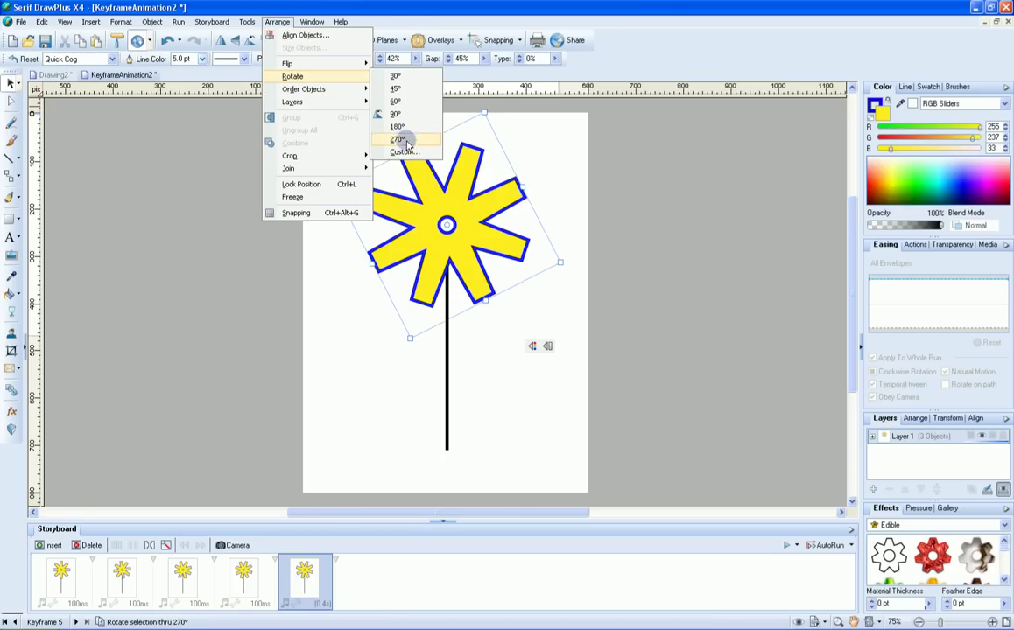
pyautogui.click(403, 151)
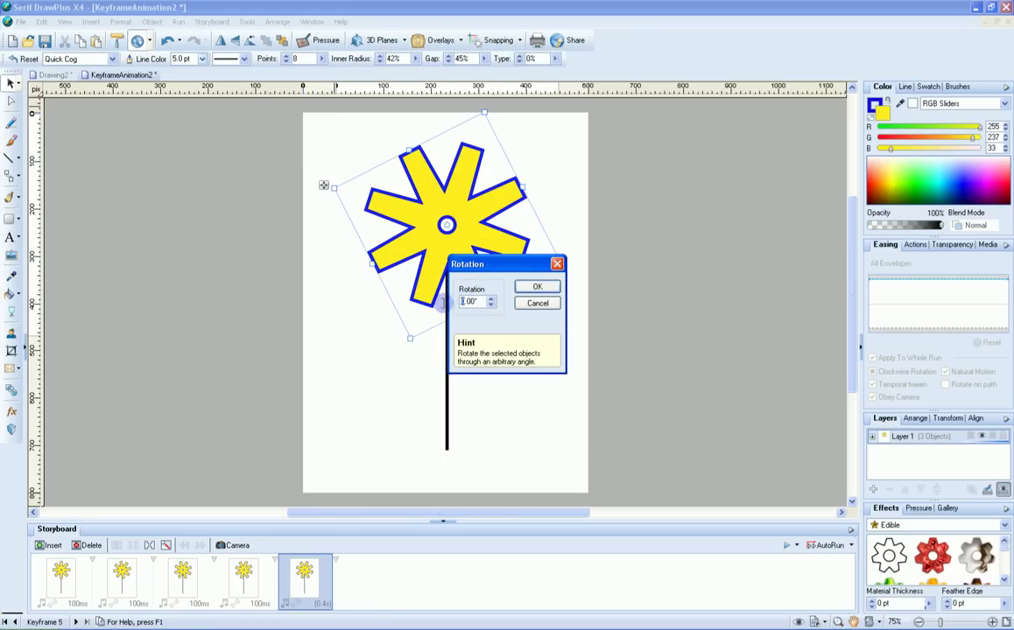
pyautogui.click(536, 288)
pyautogui.click(59, 574)
pyautogui.click(122, 584)
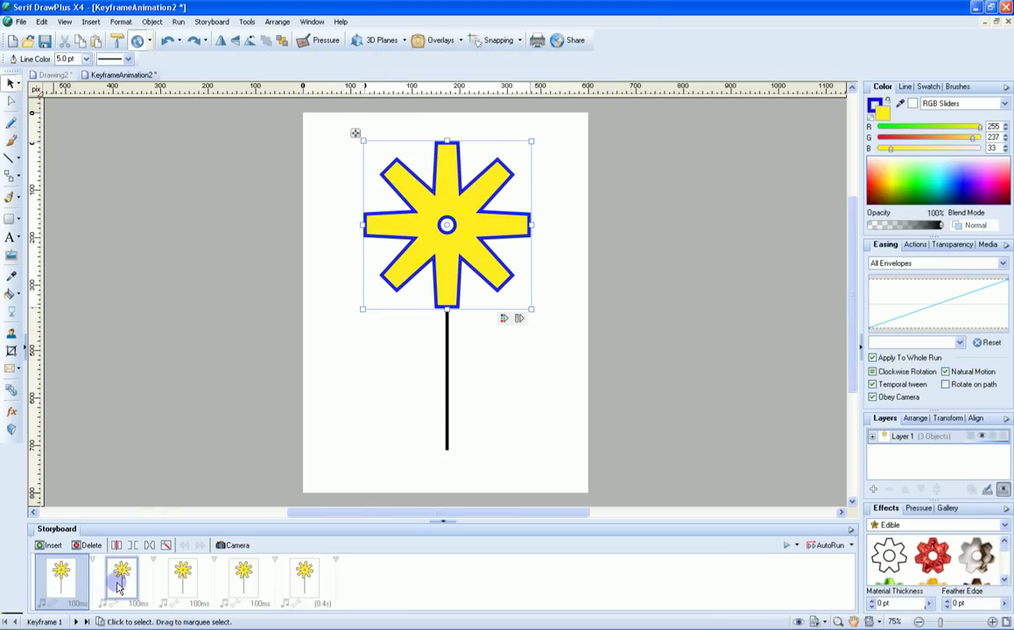
pyautogui.click(180, 580)
pyautogui.click(234, 584)
pyautogui.click(301, 582)
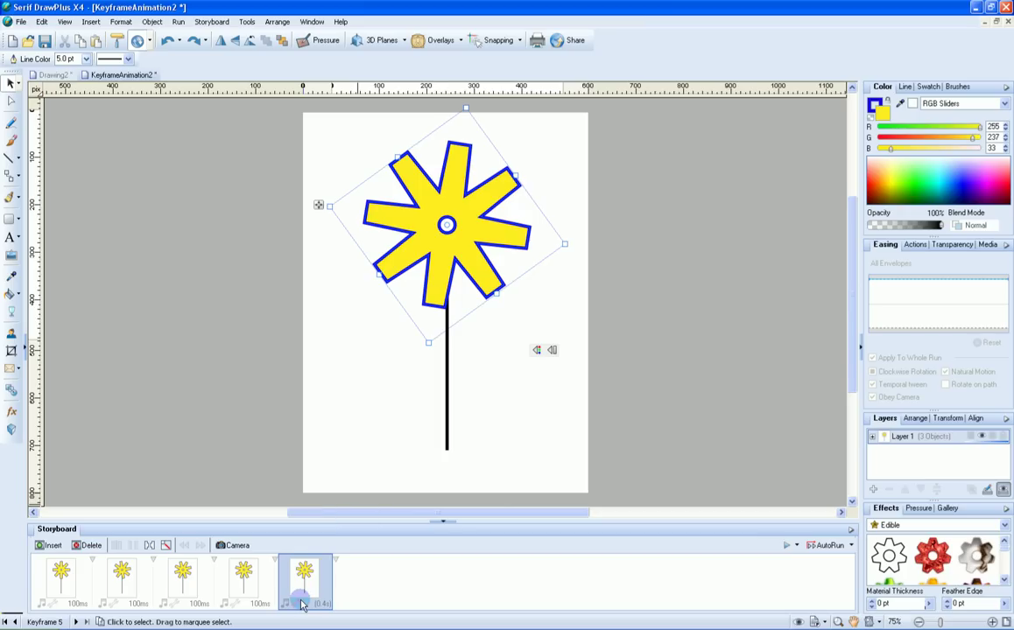
pyautogui.click(59, 578)
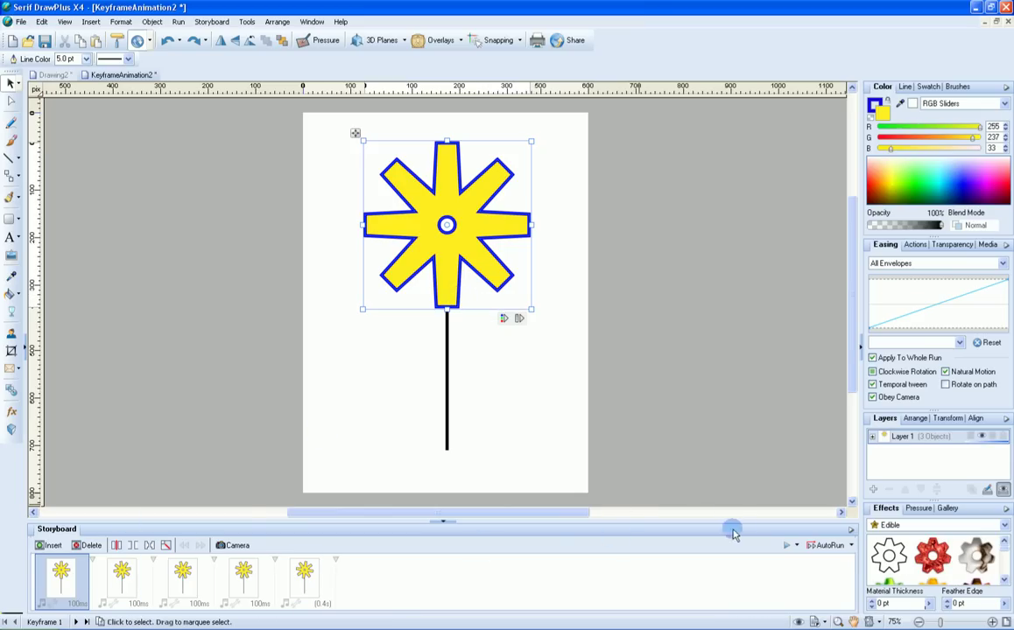
pyautogui.click(786, 545)
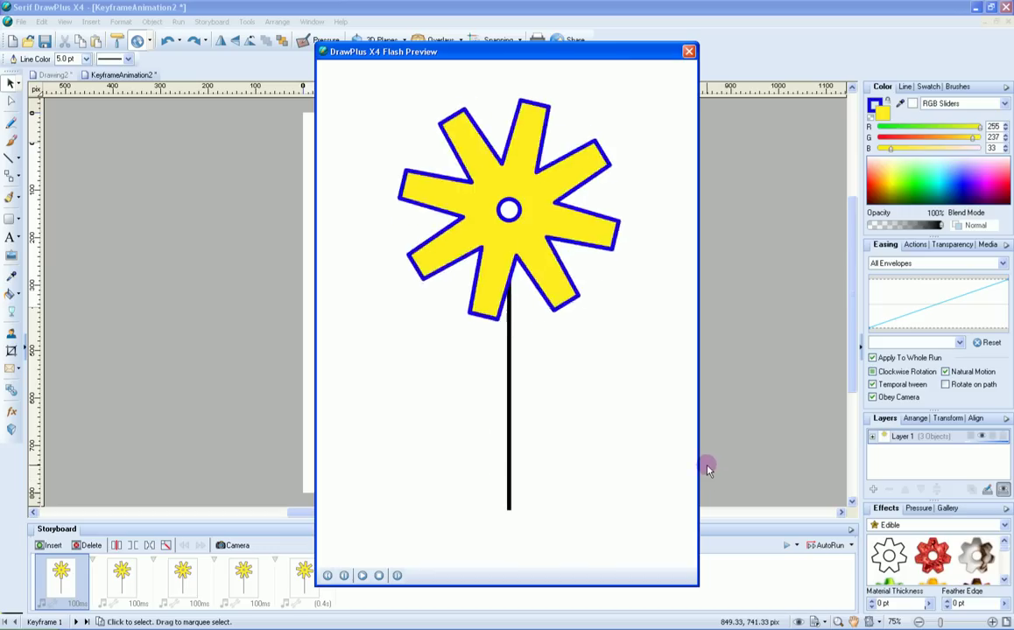
pyautogui.click(688, 52)
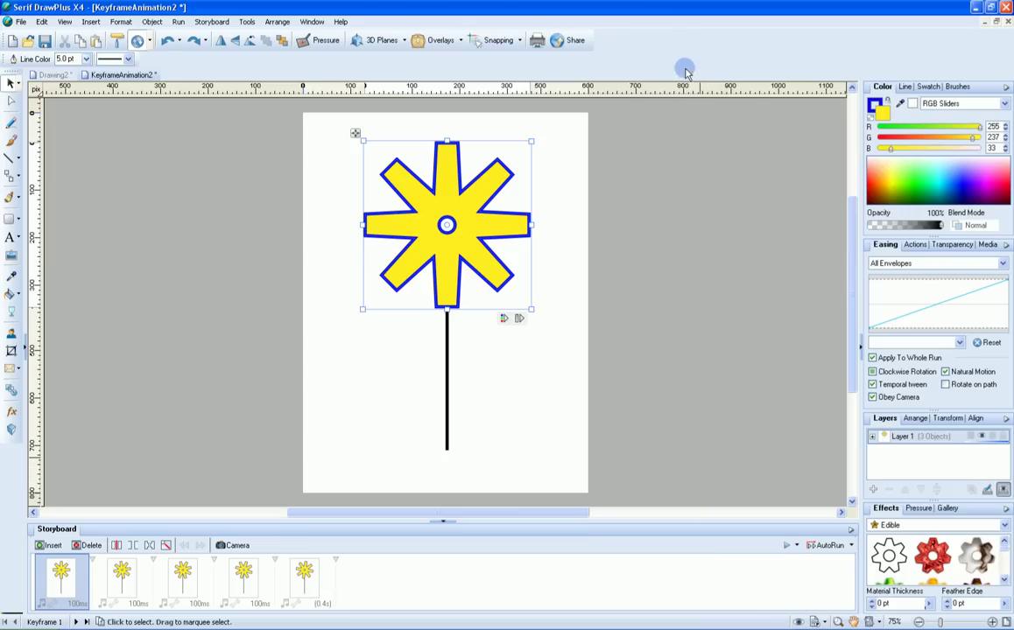
pyautogui.click(576, 366)
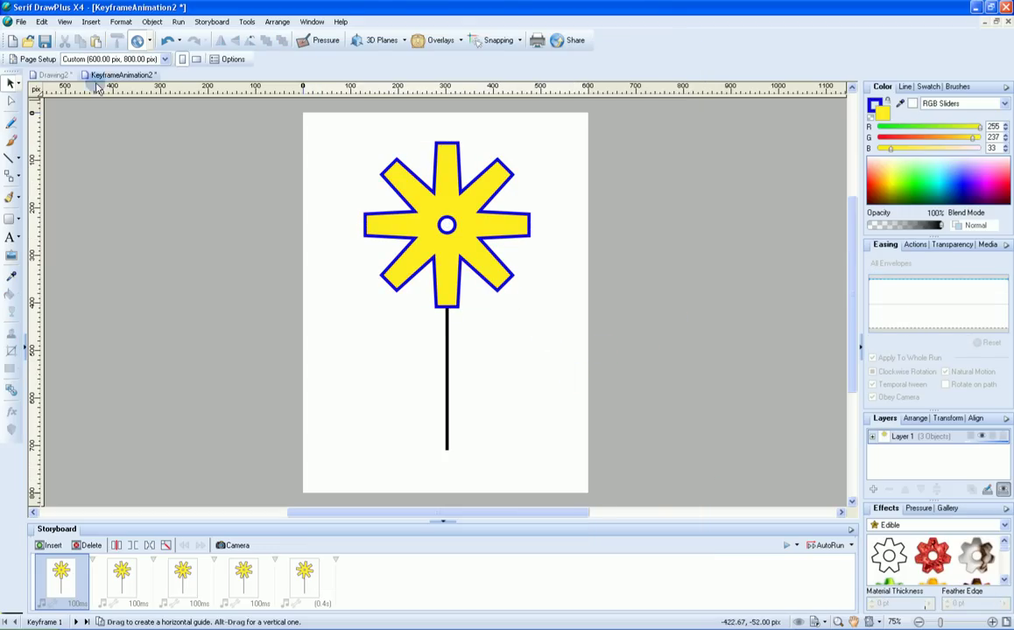
# Export the animation as a Flash SWF to Pinwheel-Ani.swf, replacing the existing file.
pyautogui.click(20, 22)
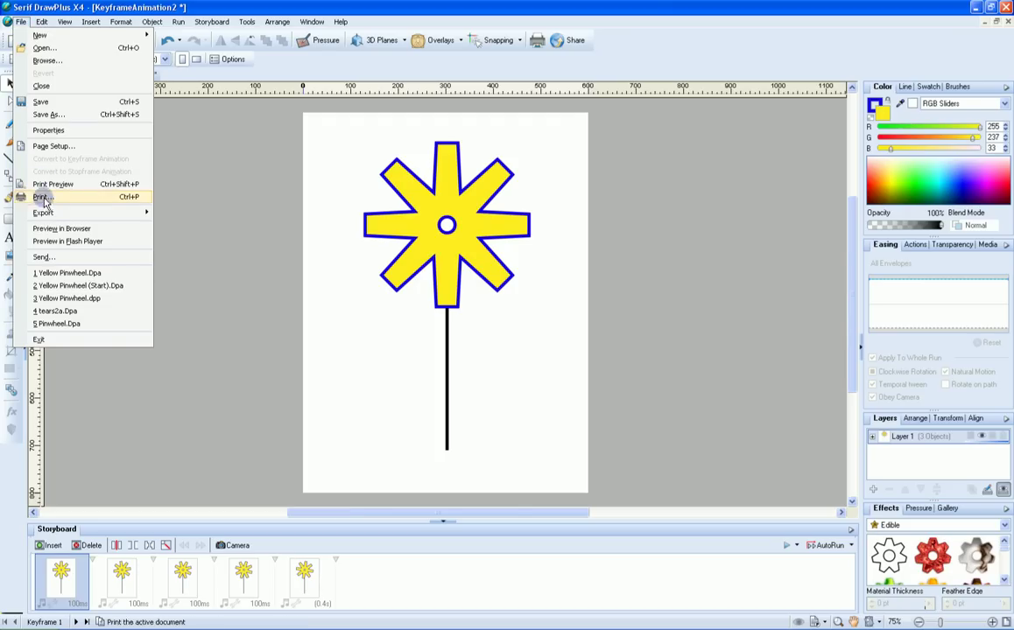
pyautogui.moveTo(42, 212)
pyautogui.click(181, 213)
pyautogui.click(514, 267)
pyautogui.click(647, 397)
pyautogui.click(477, 339)
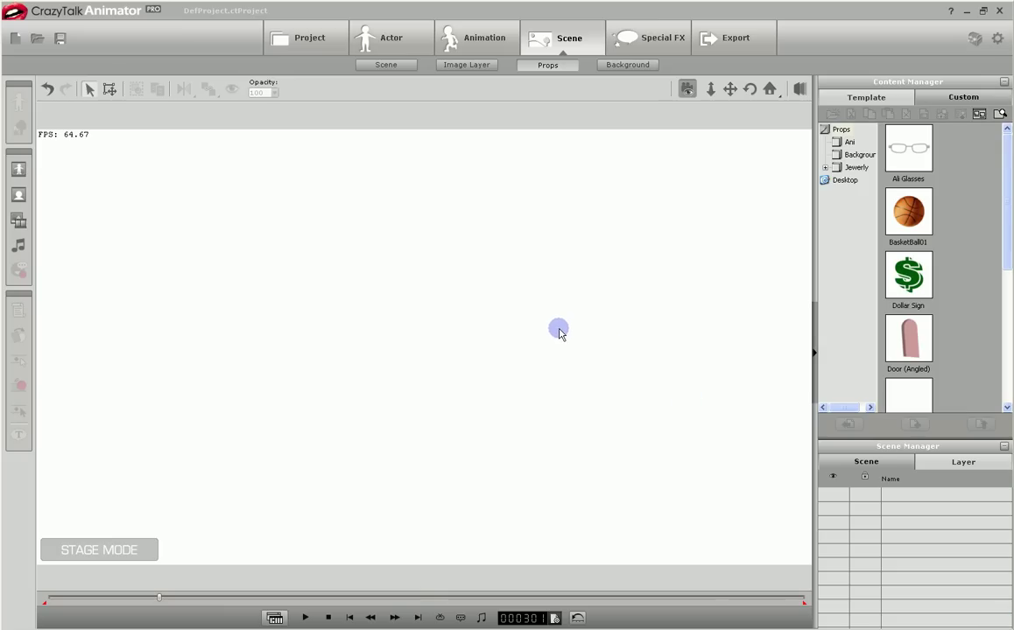
# Import Pinwheel.swf into the scene as a prop.
pyautogui.click(18, 221)
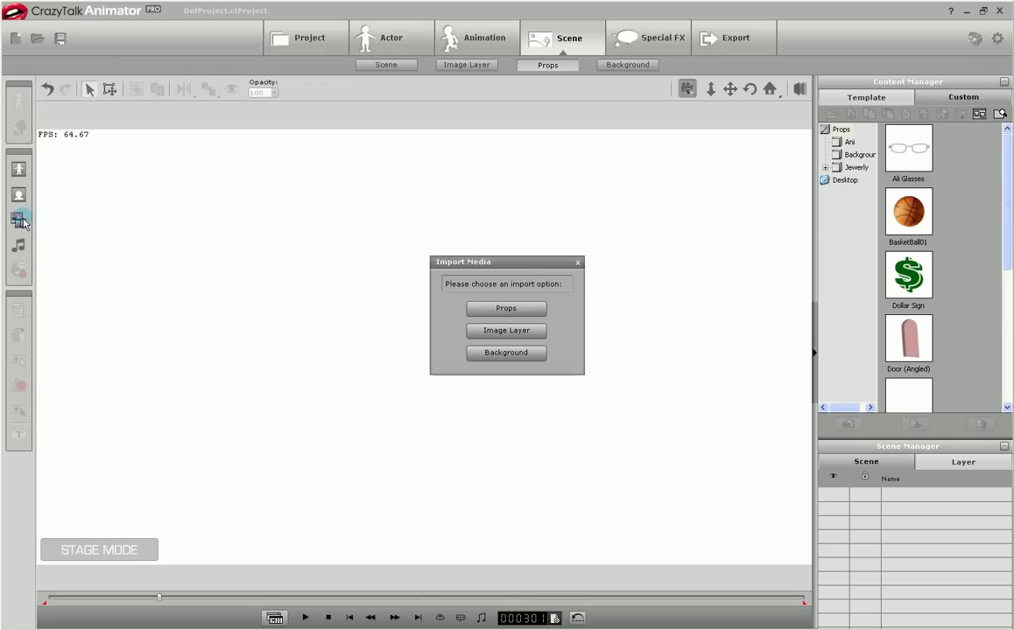
pyautogui.click(508, 312)
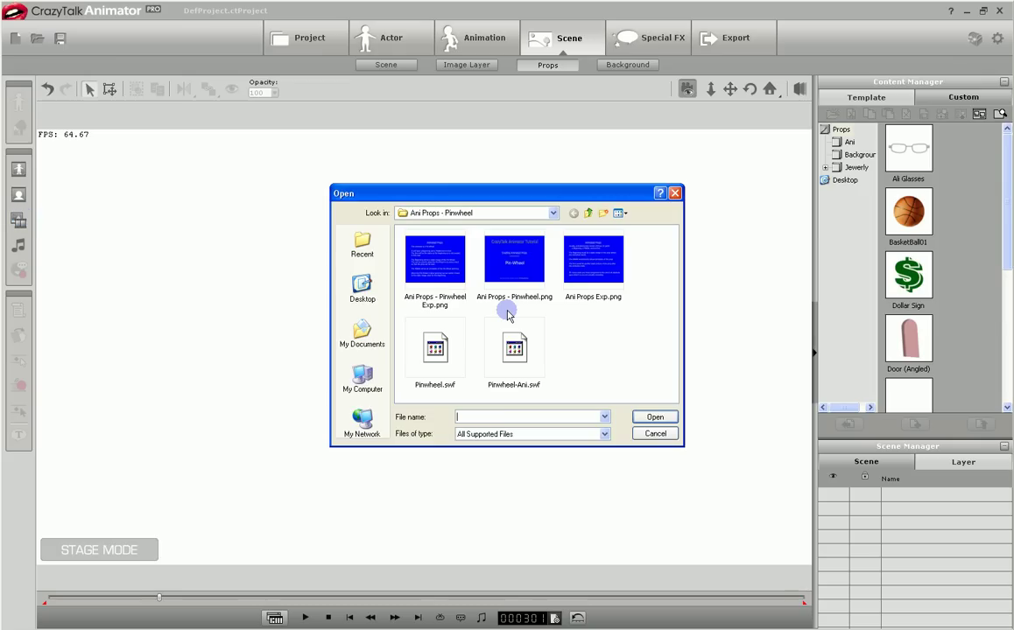
pyautogui.click(434, 348)
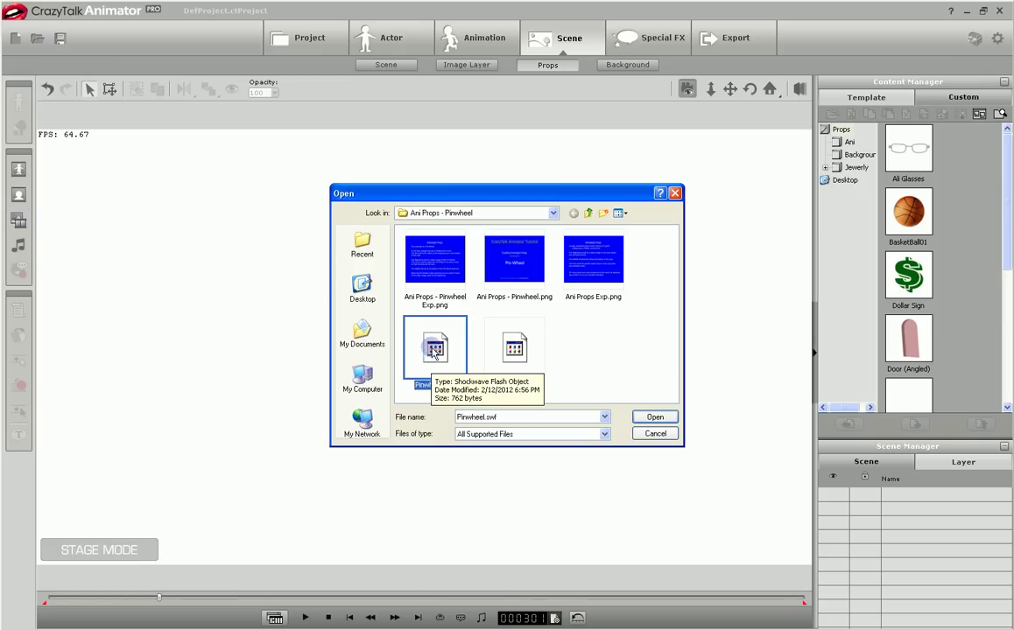
pyautogui.click(653, 416)
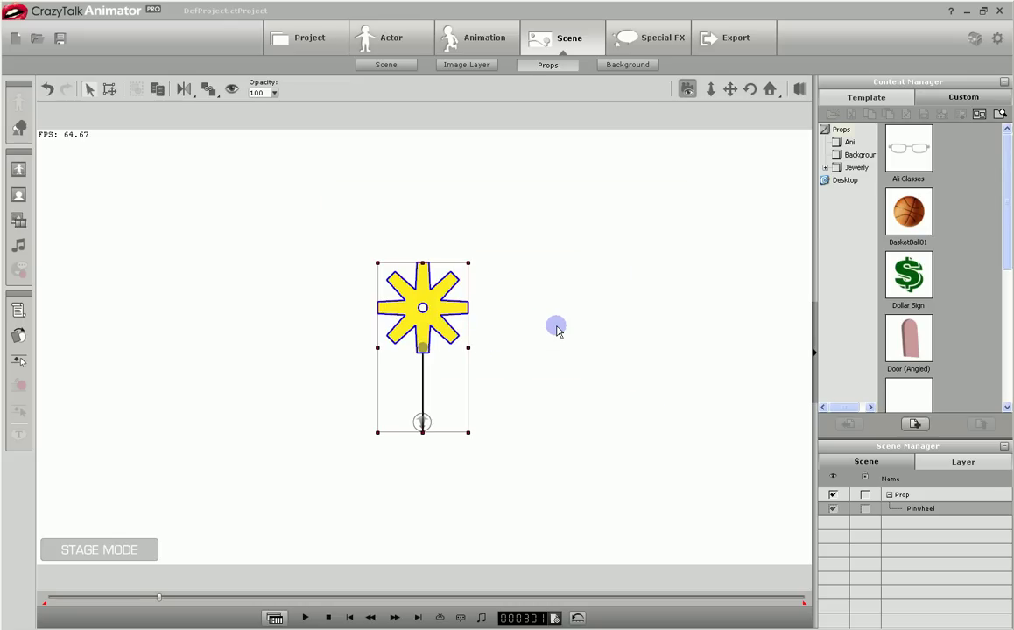
# Add Pinwheel-Ani.swf as a new sprite to the pinwheel prop in the Sprite Editor.
pyautogui.click(20, 129)
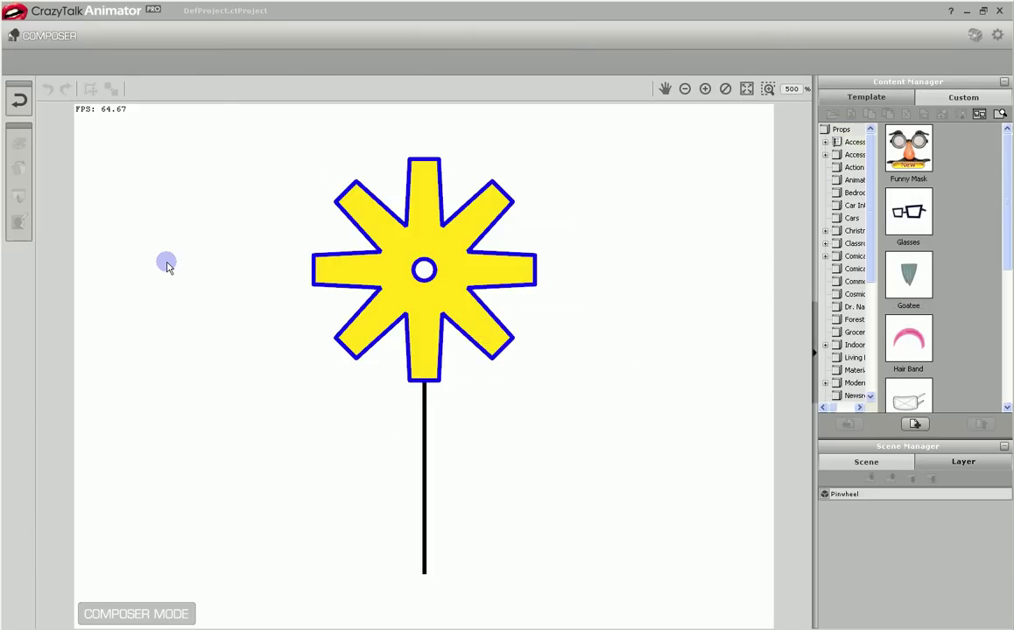
pyautogui.click(396, 293)
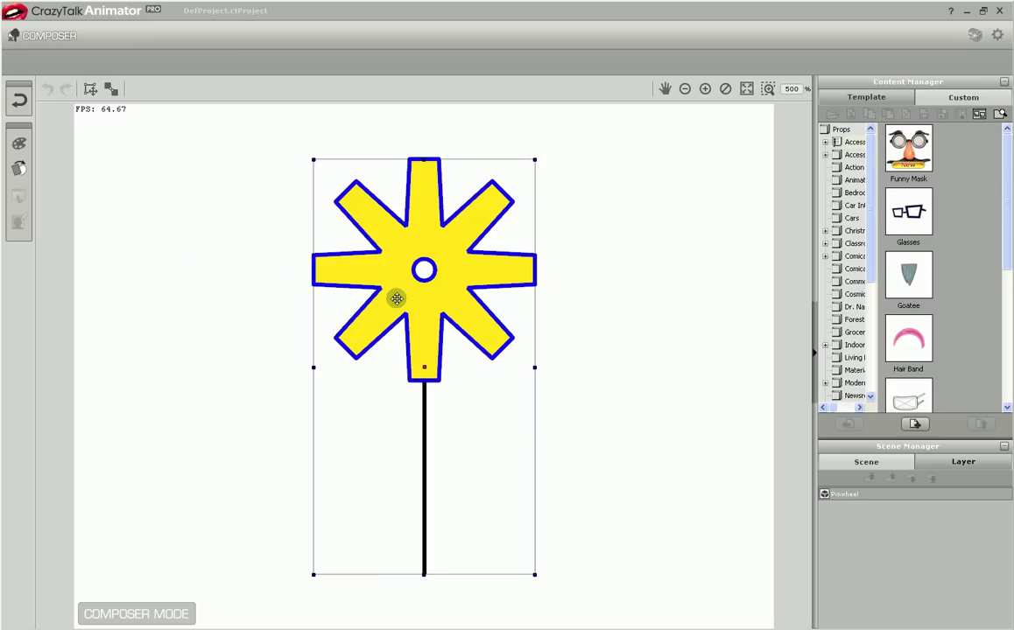
pyautogui.click(18, 169)
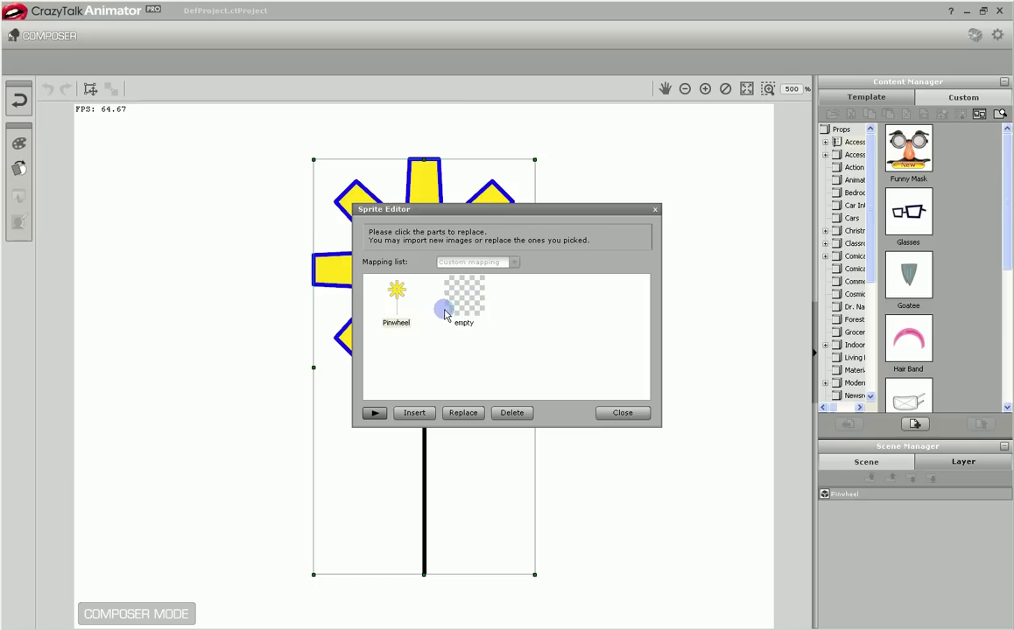
pyautogui.click(417, 413)
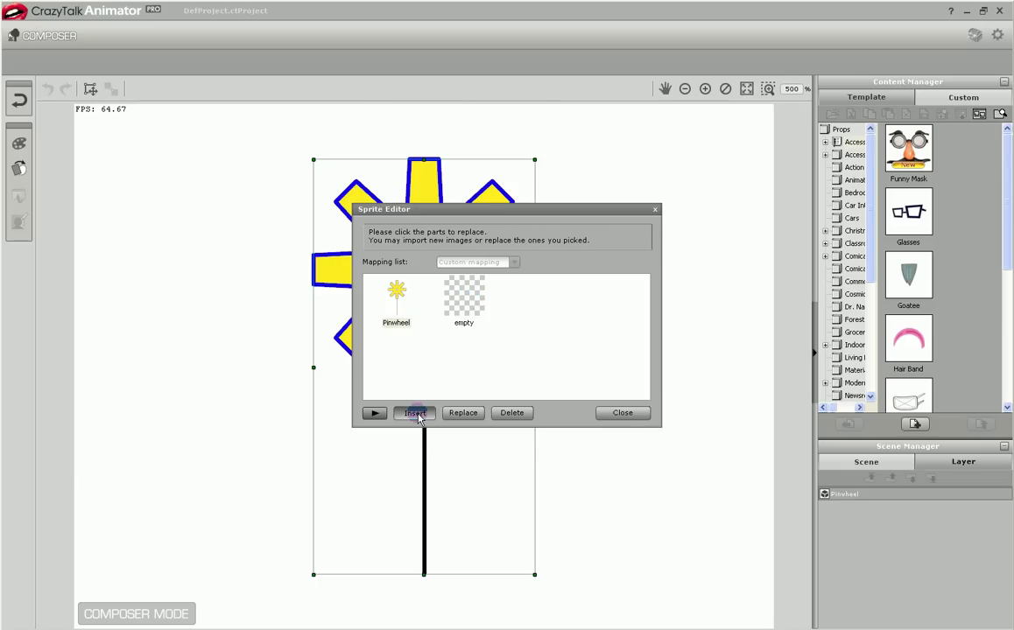
pyautogui.click(513, 350)
pyautogui.click(648, 418)
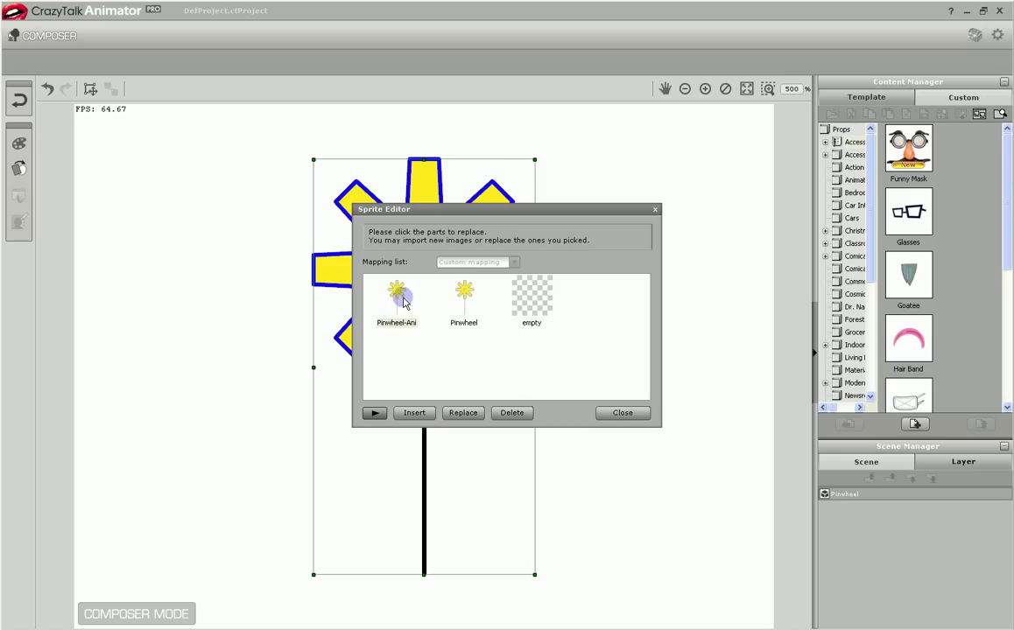
# Make Pinwheel-Ani the shown sprite and return to the stage, updating the prop.
pyautogui.click(463, 296)
pyautogui.click(397, 298)
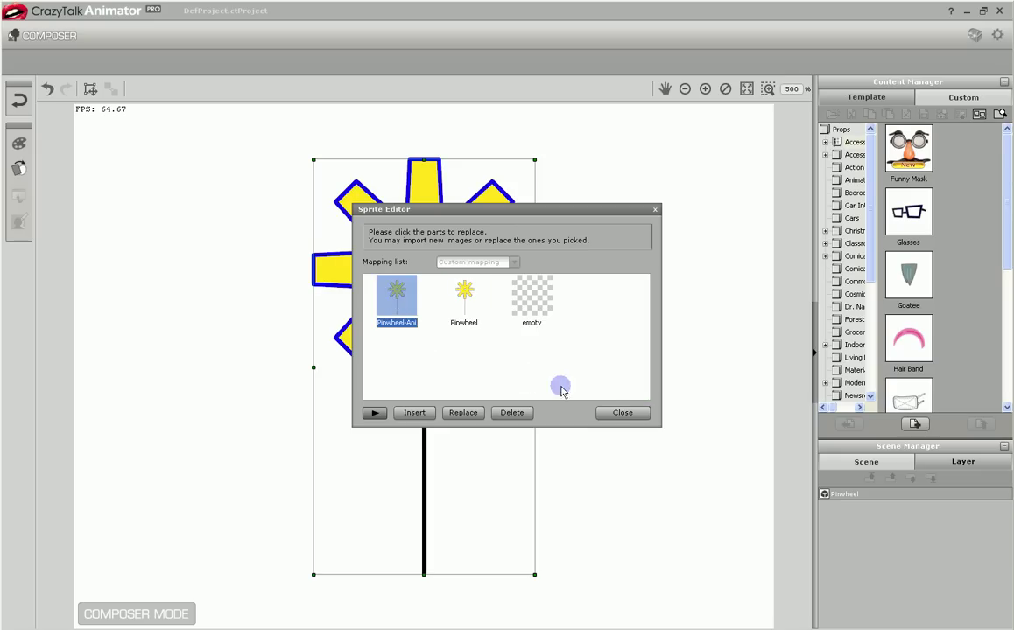
pyautogui.click(609, 412)
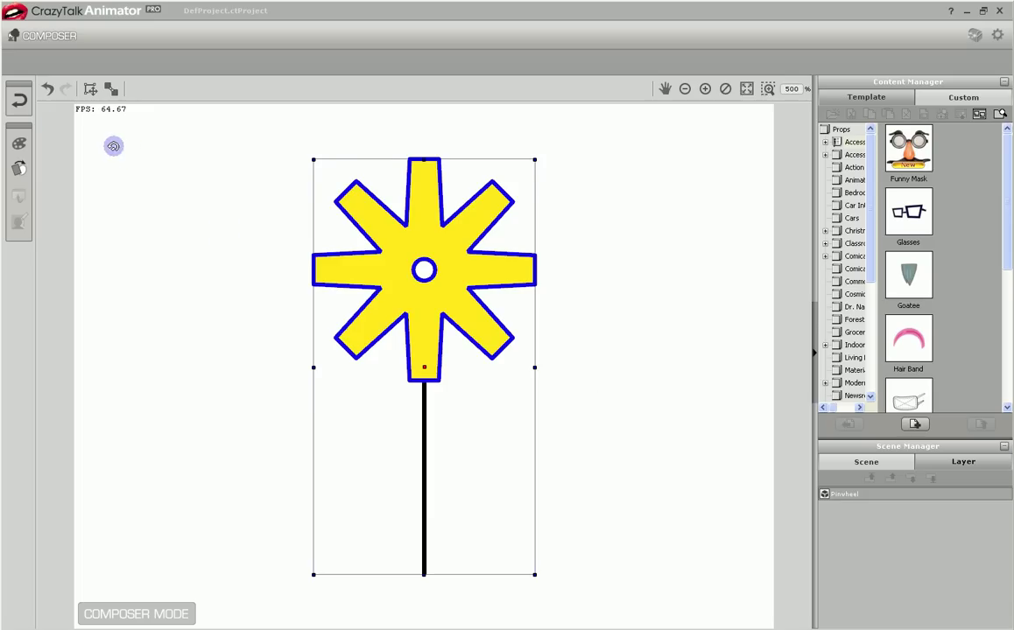
pyautogui.click(19, 100)
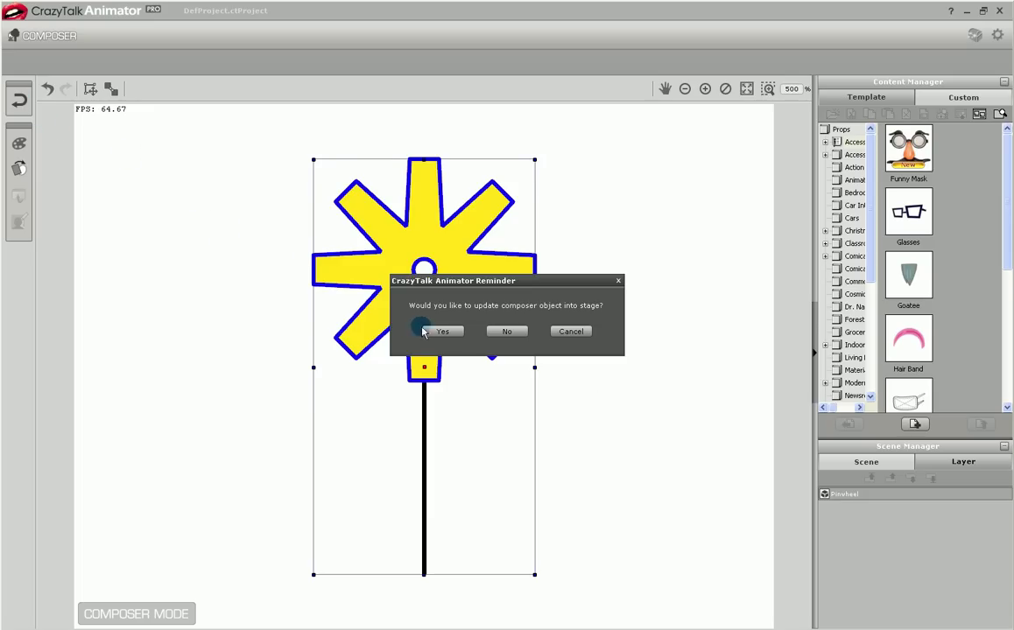
pyautogui.click(440, 332)
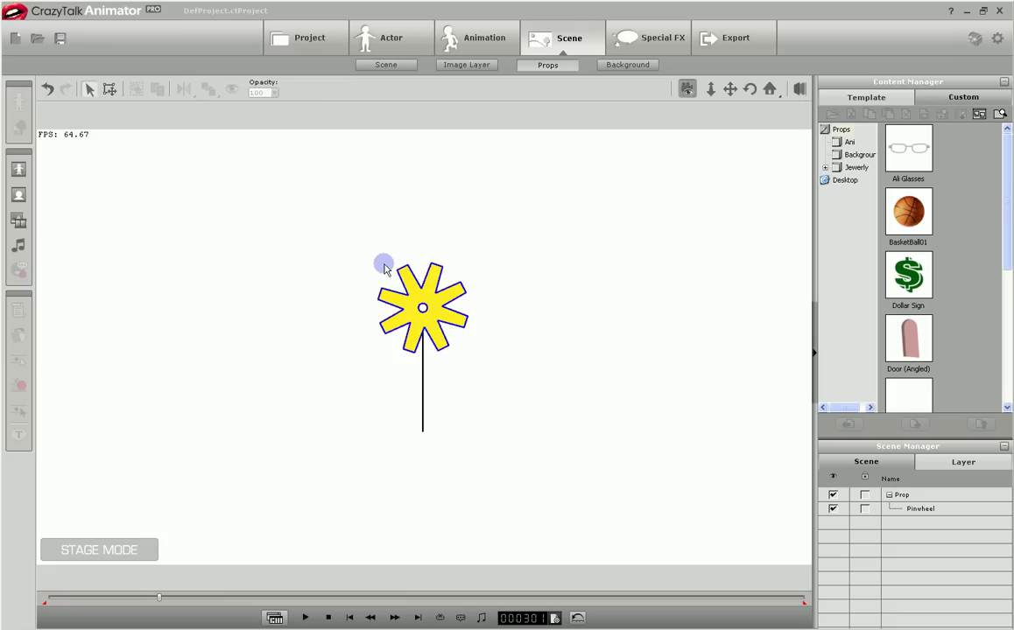
# Save the selected pinwheel prop into the custom Props library under the name Pinwheel.
pyautogui.click(408, 303)
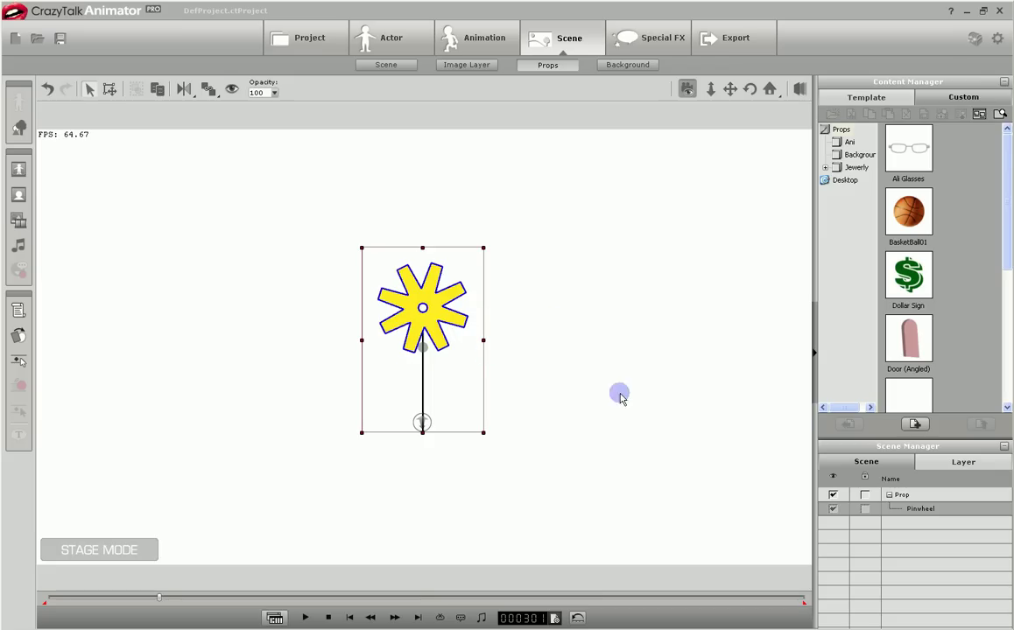
pyautogui.click(915, 423)
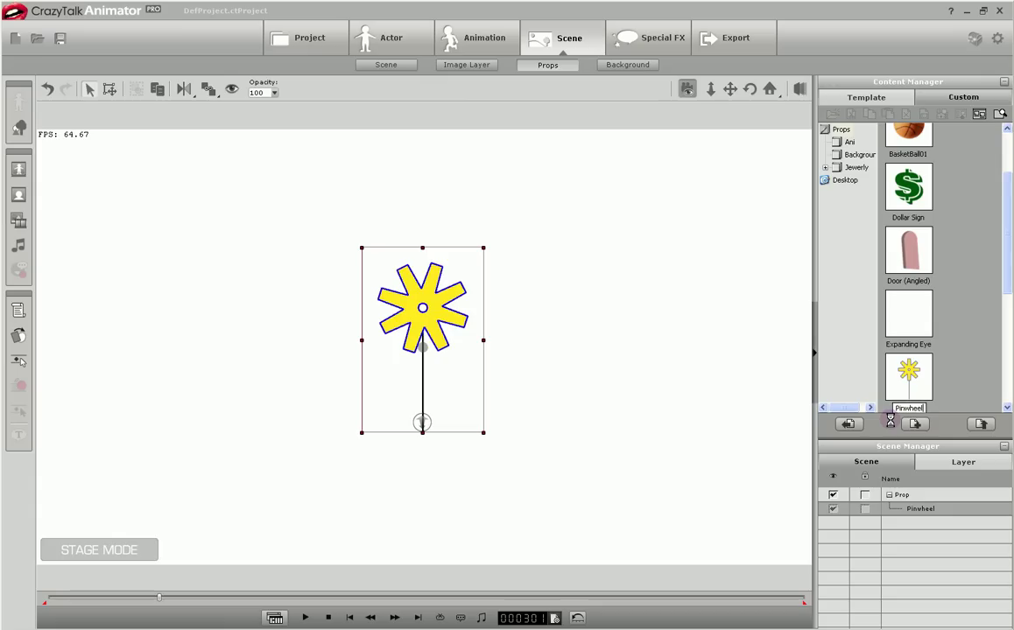
pyautogui.press('Return')
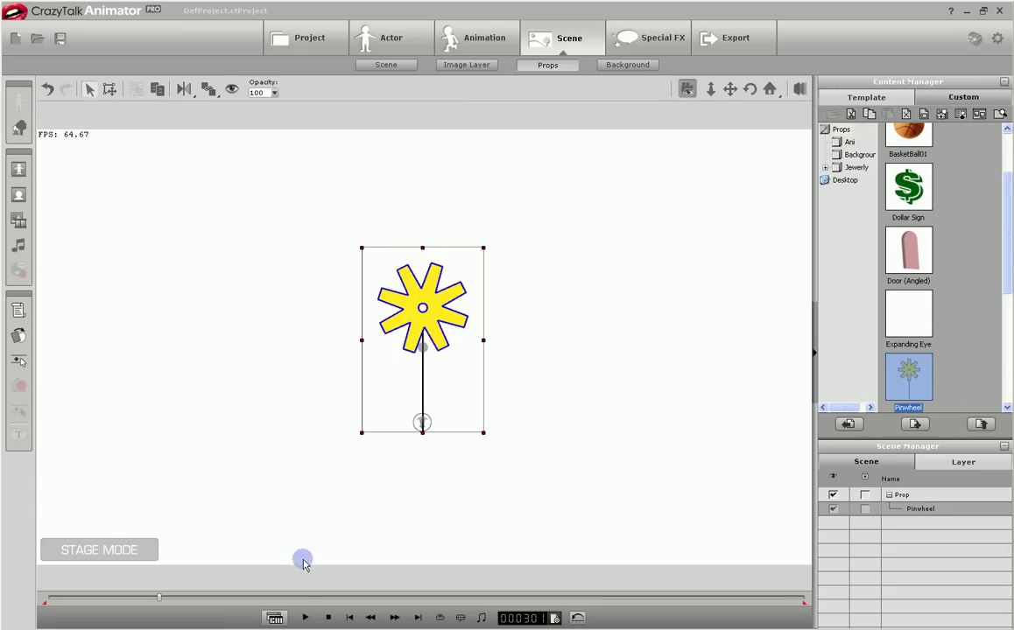
# Set the pinwheel to its static Pinwheel sprite and play the scene to preview it.
pyautogui.click(348, 618)
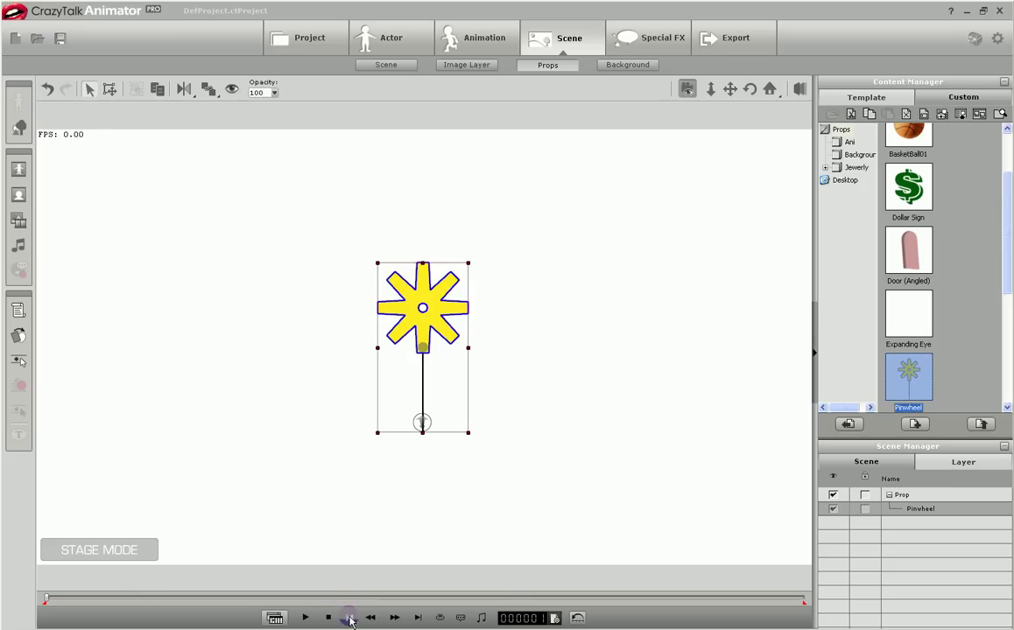
pyautogui.click(428, 317)
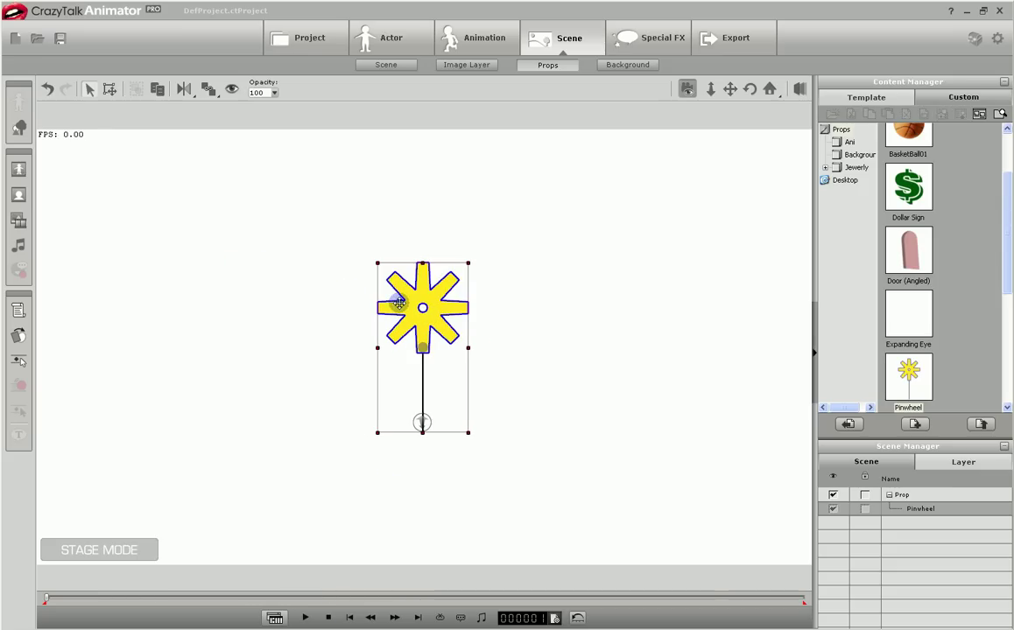
pyautogui.click(19, 335)
pyautogui.click(676, 274)
pyautogui.click(828, 397)
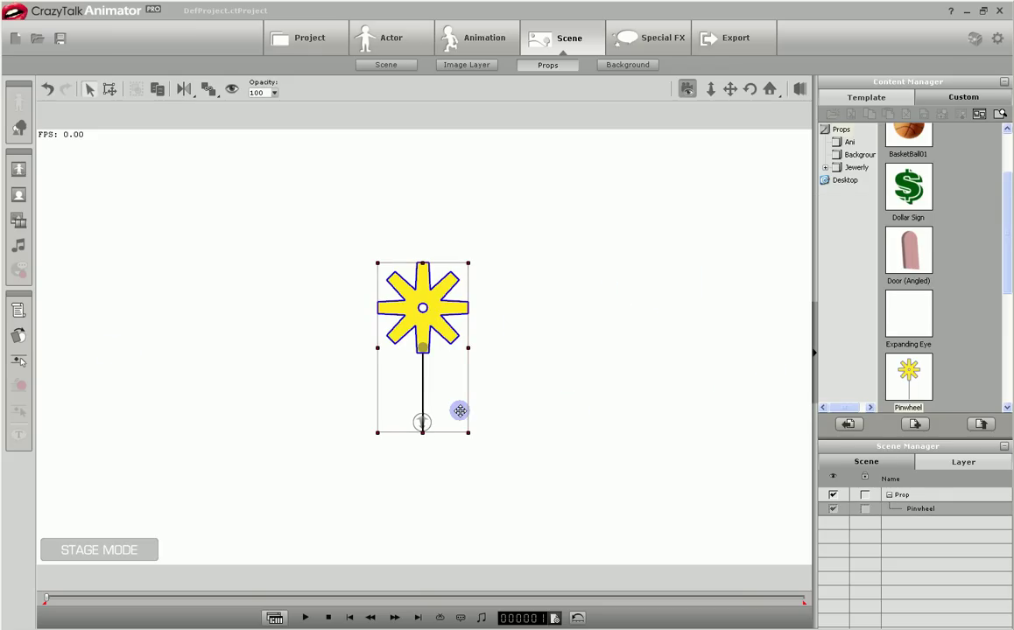
pyautogui.press('space')
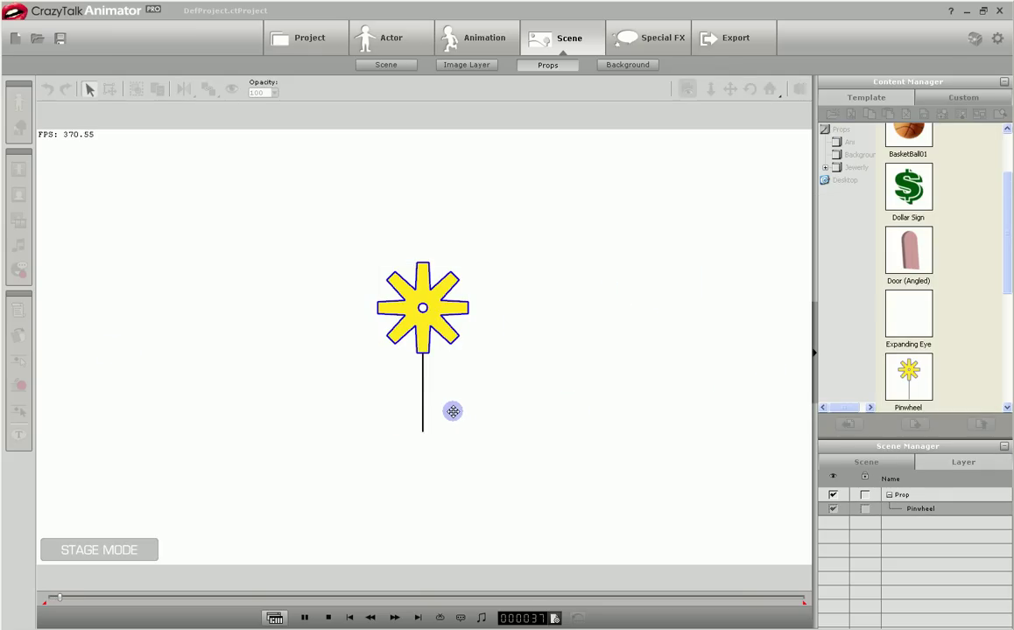
pyautogui.press('space')
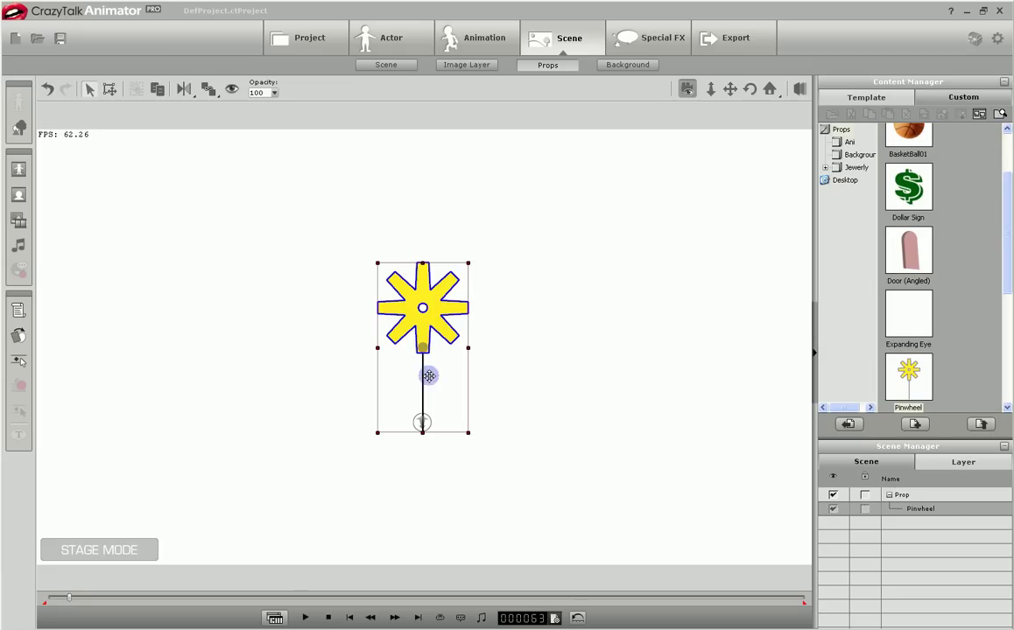
# Switch the pinwheel to the Pinwheel-Ani sprite and play the scene to watch it spin.
pyautogui.click(19, 335)
pyautogui.click(606, 278)
pyautogui.click(819, 399)
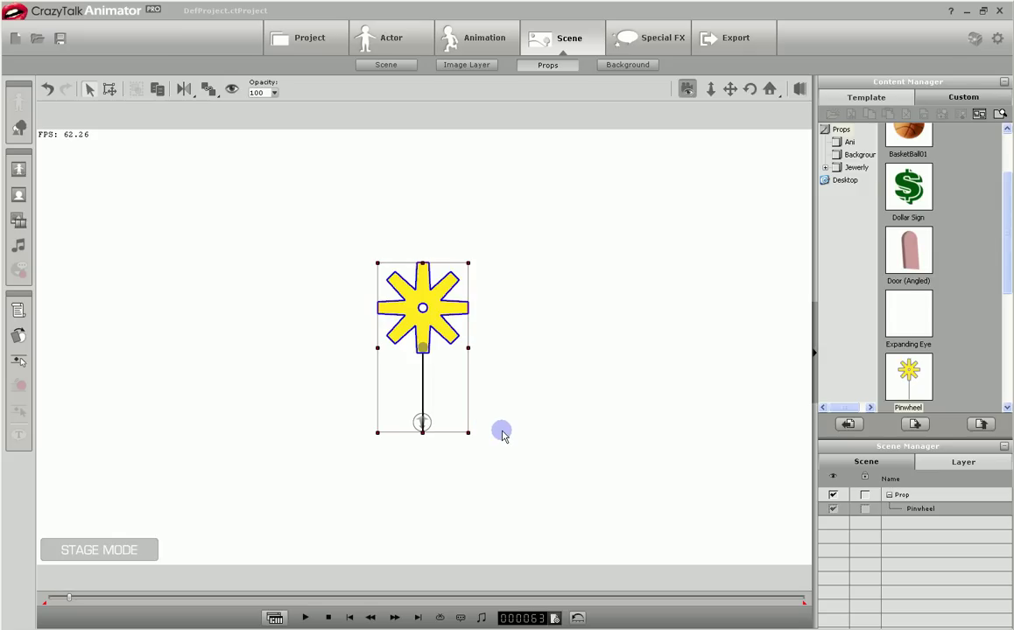
pyautogui.press('space')
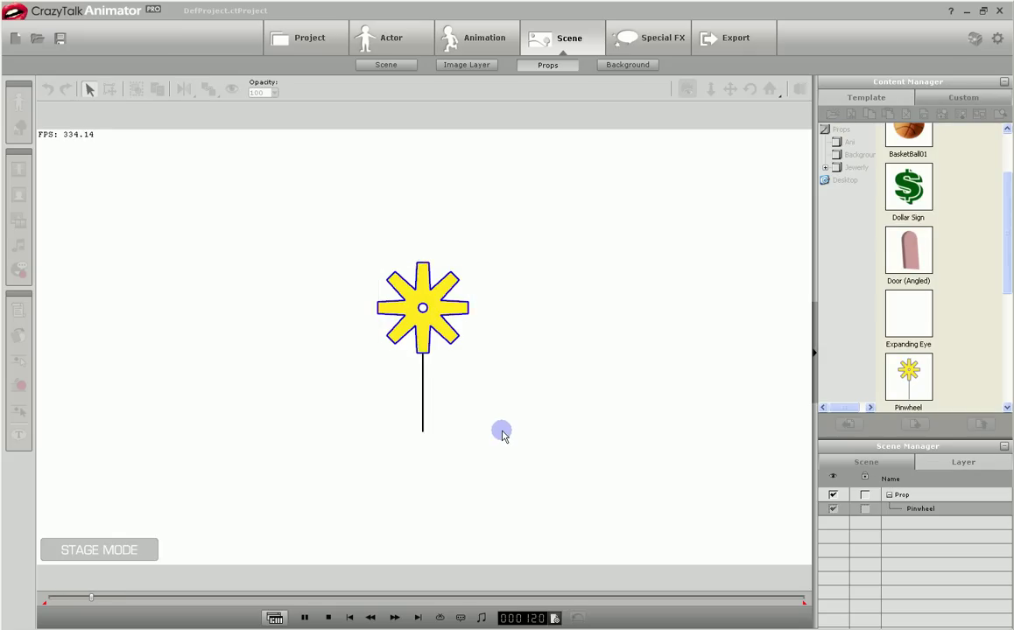
pyautogui.click(408, 410)
# Switch back to the static Pinwheel sprite and replay the scene from the start.
pyautogui.click(19, 338)
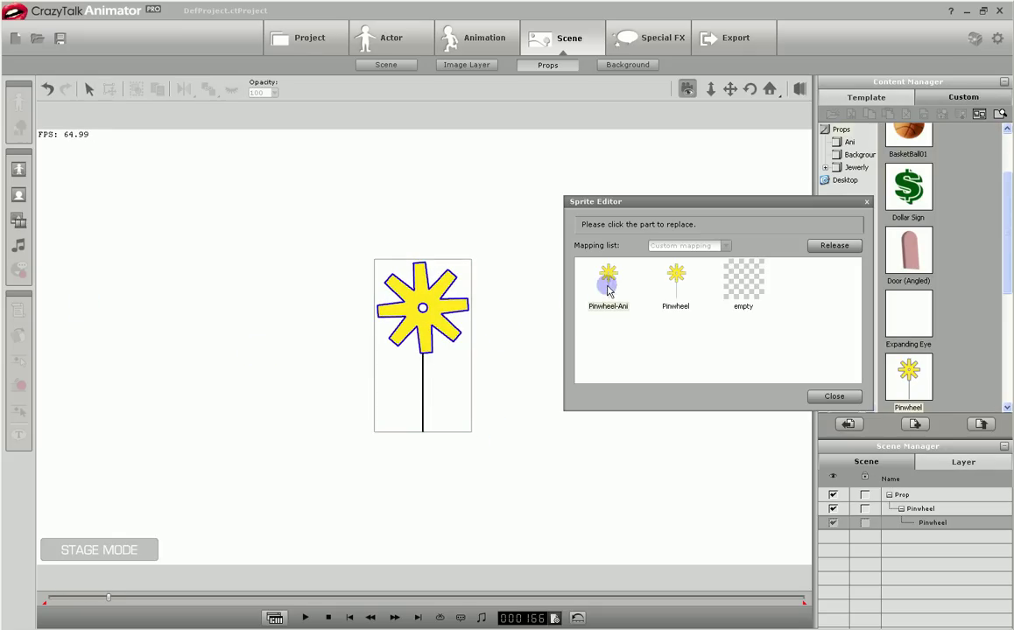
pyautogui.click(676, 281)
pyautogui.click(818, 397)
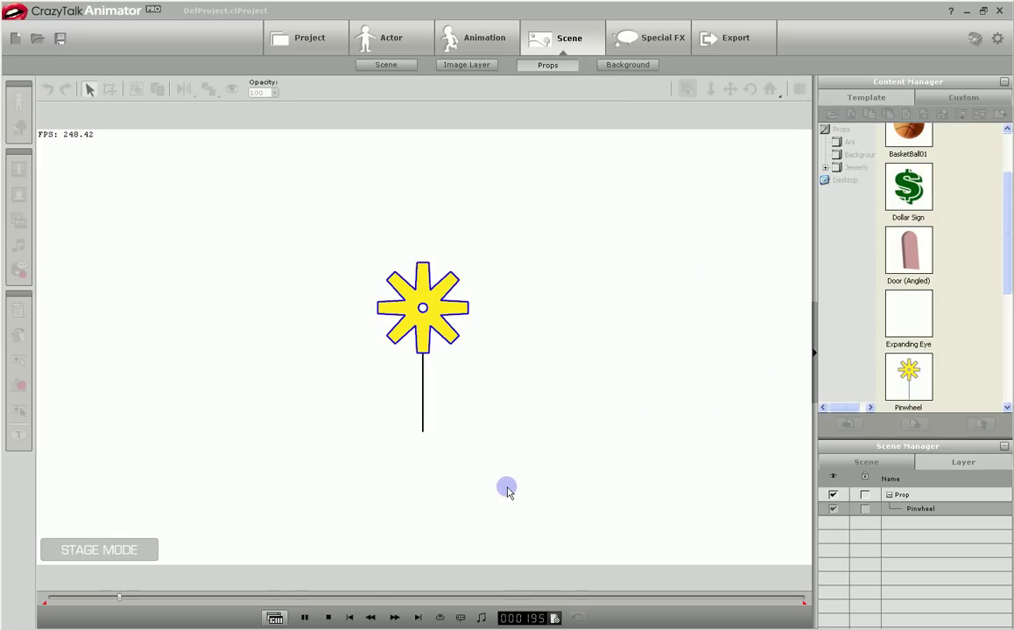
pyautogui.click(350, 618)
pyautogui.press('space')
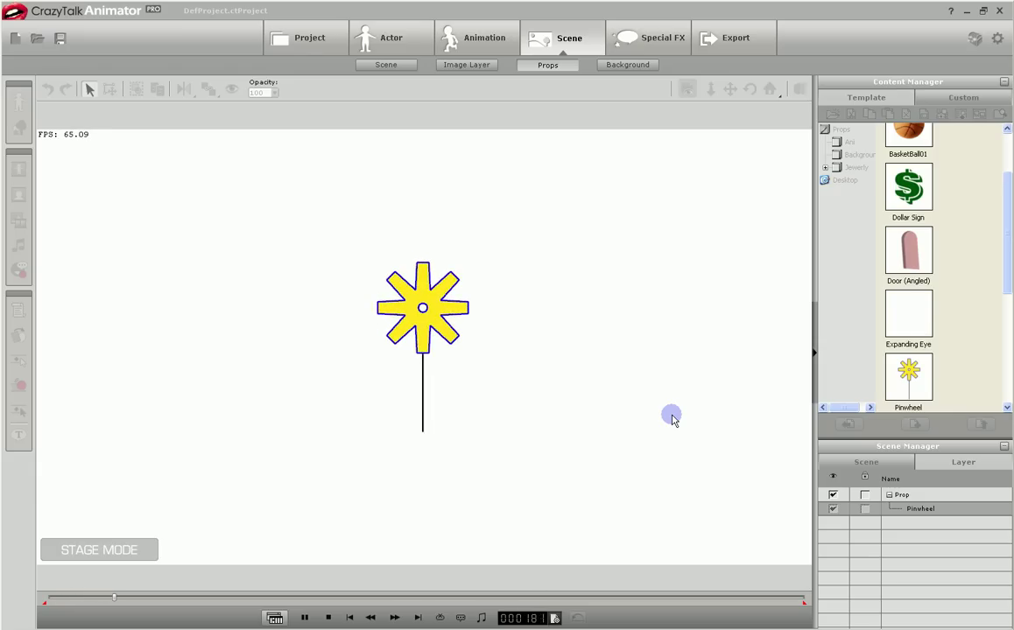
pyautogui.press('space')
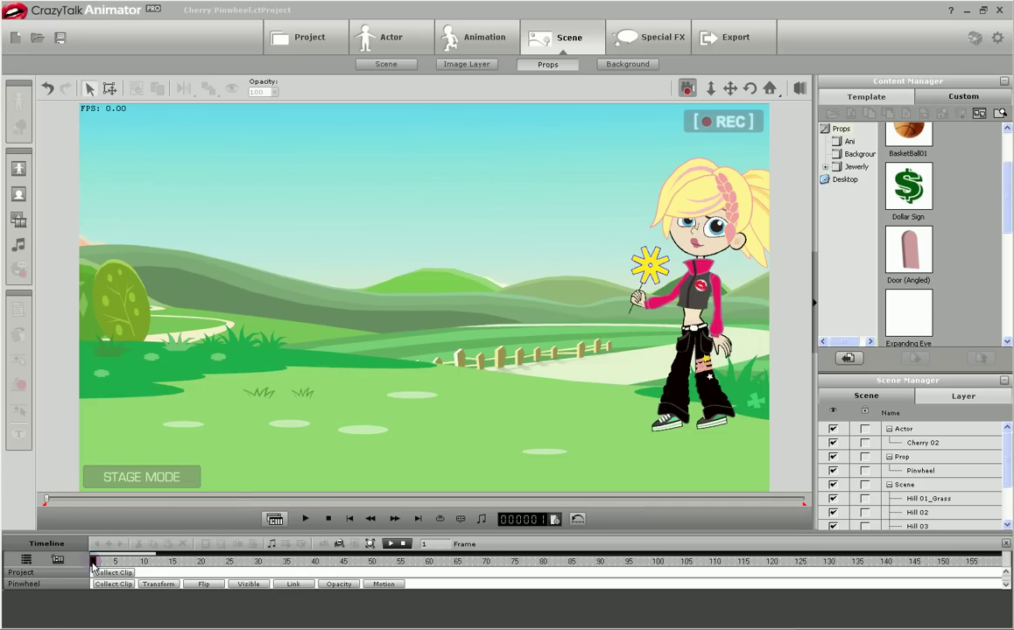
pyautogui.moveTo(93, 564); pyautogui.dragTo(834, 567)
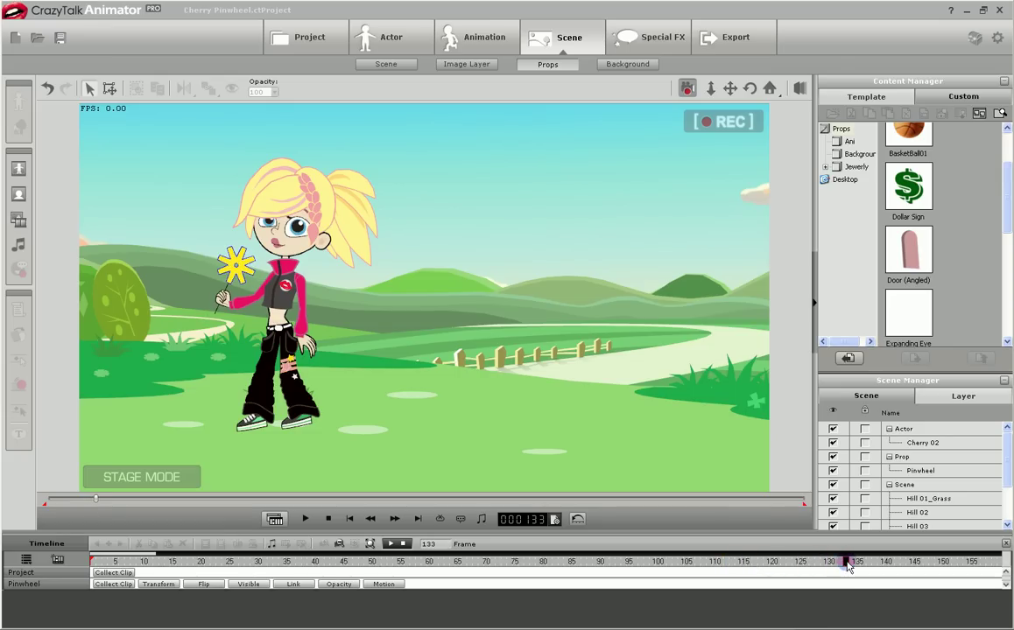
pyautogui.click(351, 522)
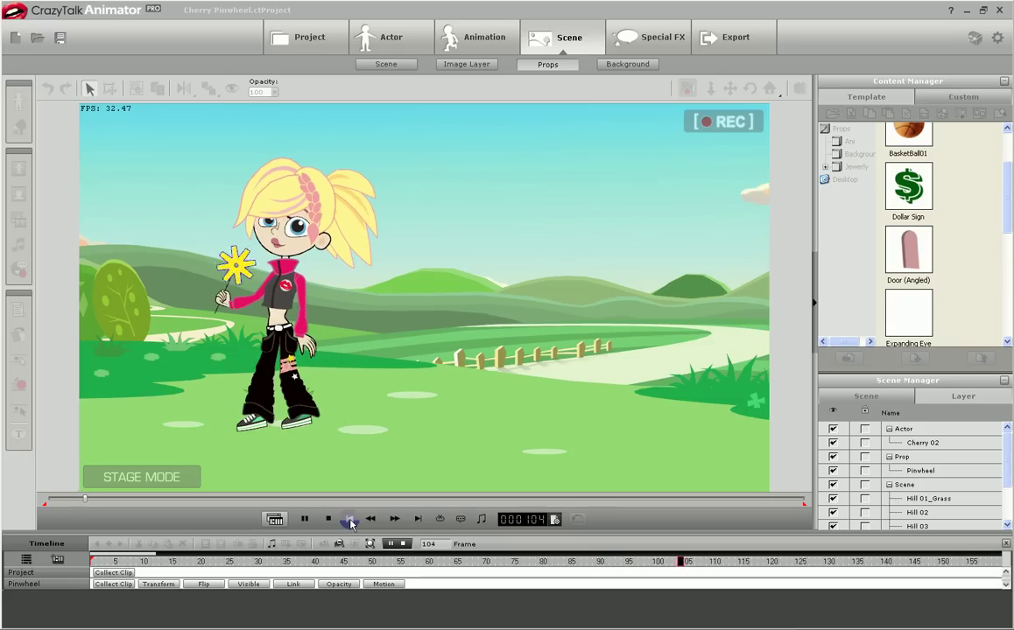
pyautogui.click(350, 522)
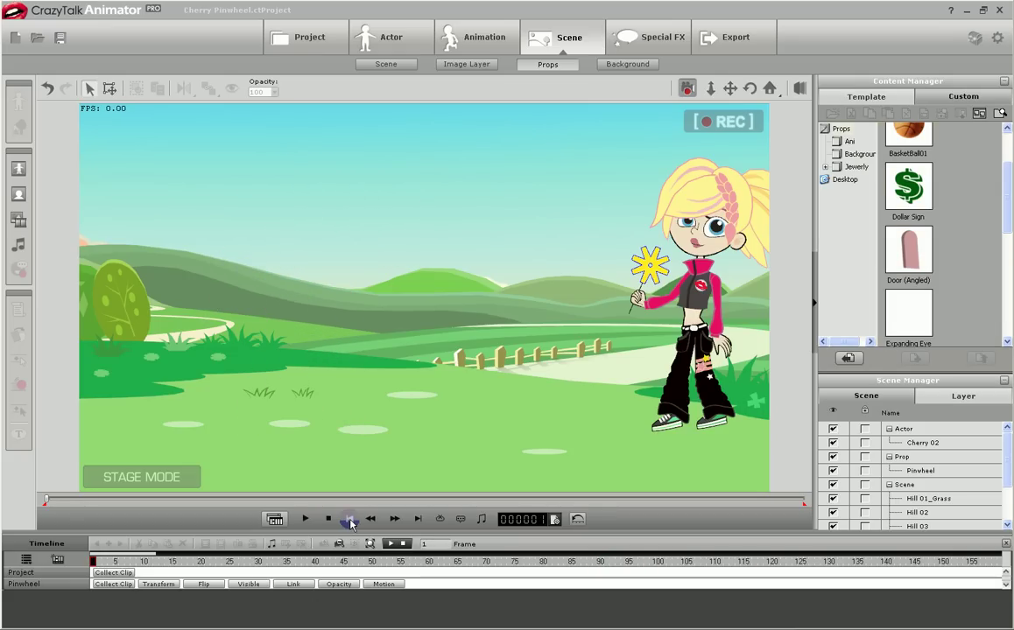
pyautogui.click(350, 523)
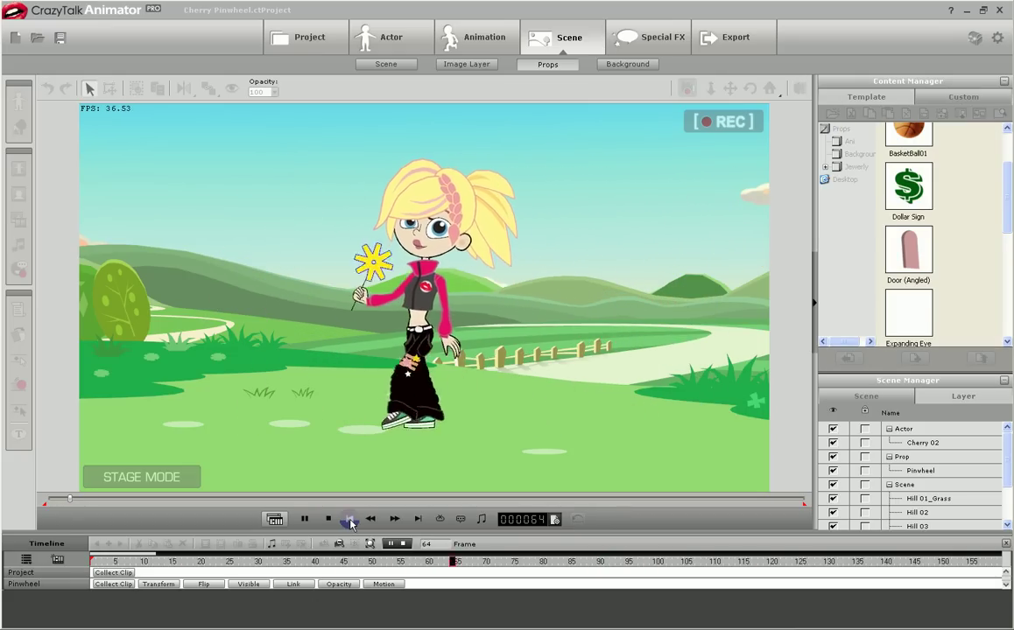